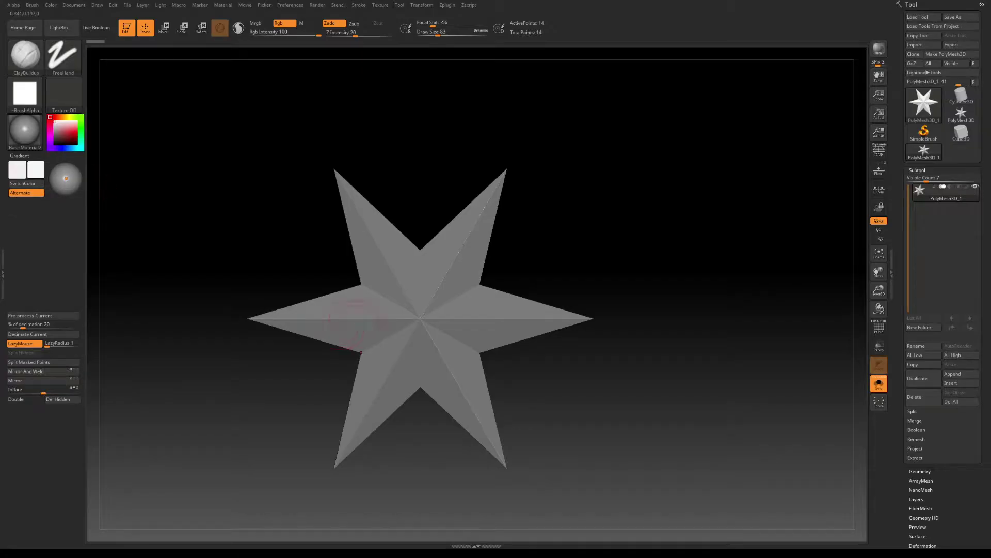
Insert a Plane3D as a new subtool below the star mesh
mouse_move(522, 289)
mouse_down()
mouse_move(487, 281)
mouse_move(513, 289)
mouse_move(523, 278)
mouse_up()
alt+drag(524, 230, 600, 187)
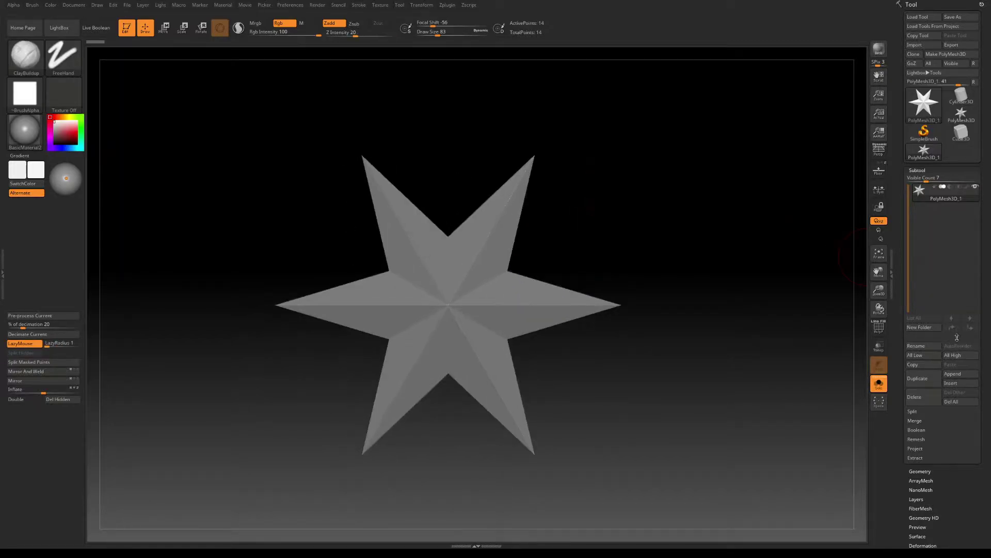
click(961, 374)
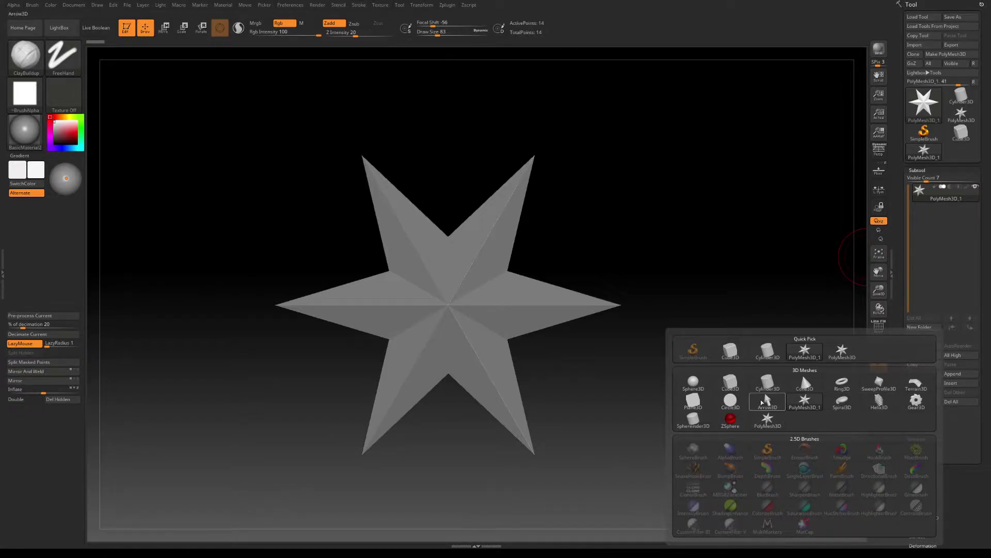
click(693, 402)
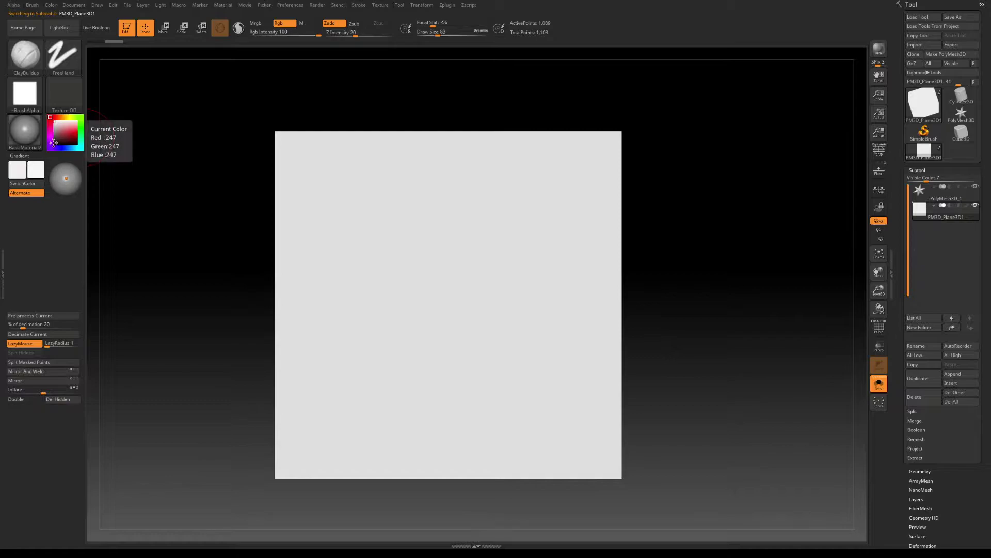
Set the current color to black and fill the whole plane with it
click(54, 142)
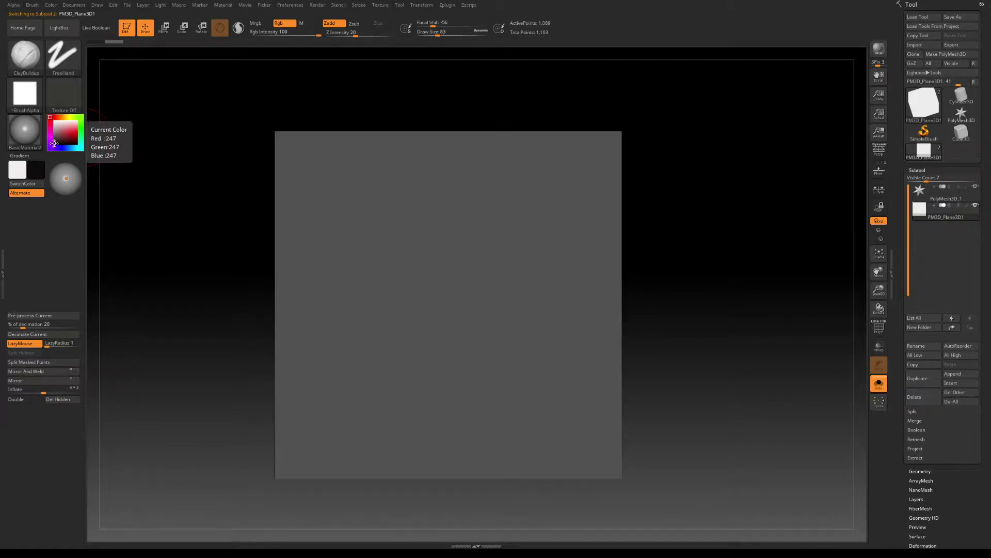
click(51, 5)
click(68, 170)
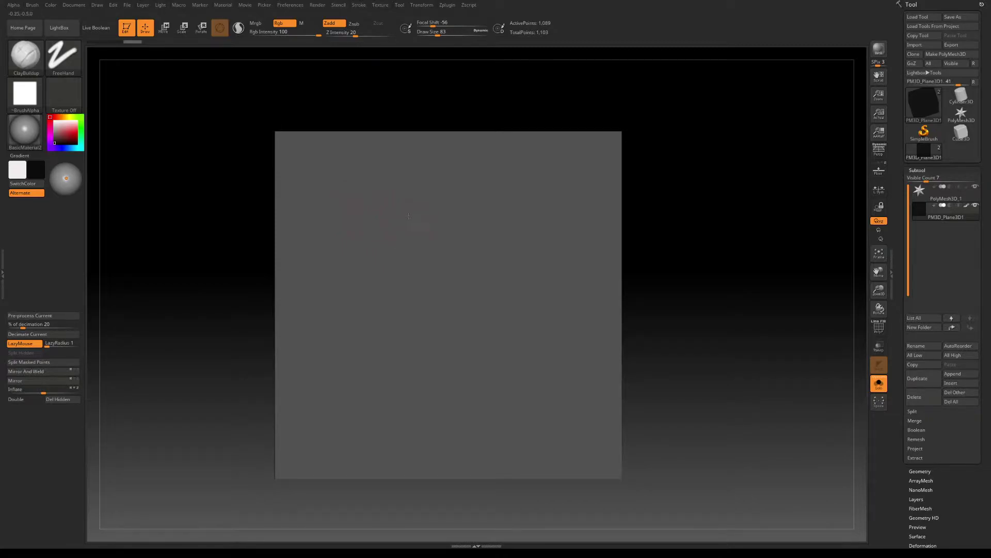
right_drag(408, 215, 403, 211)
Divide the plane's mesh four times to reach subdivision level 5
scroll(920, 403, down, 3)
click(920, 404)
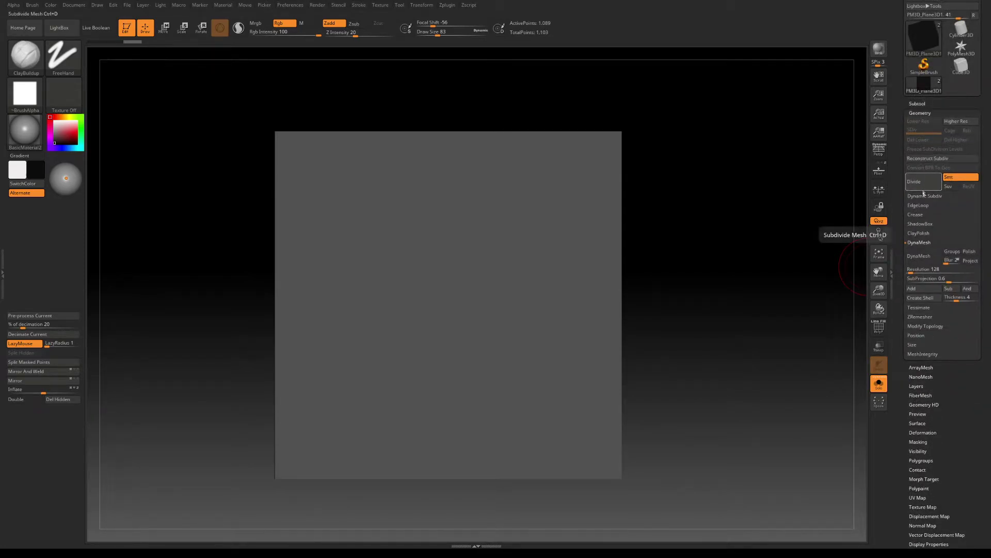
click(917, 103)
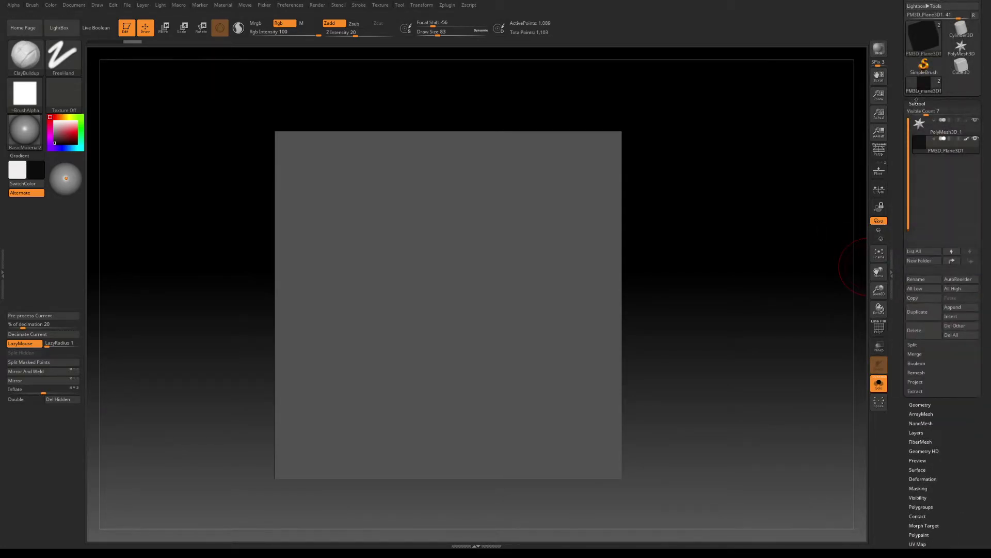
click(917, 102)
click(919, 113)
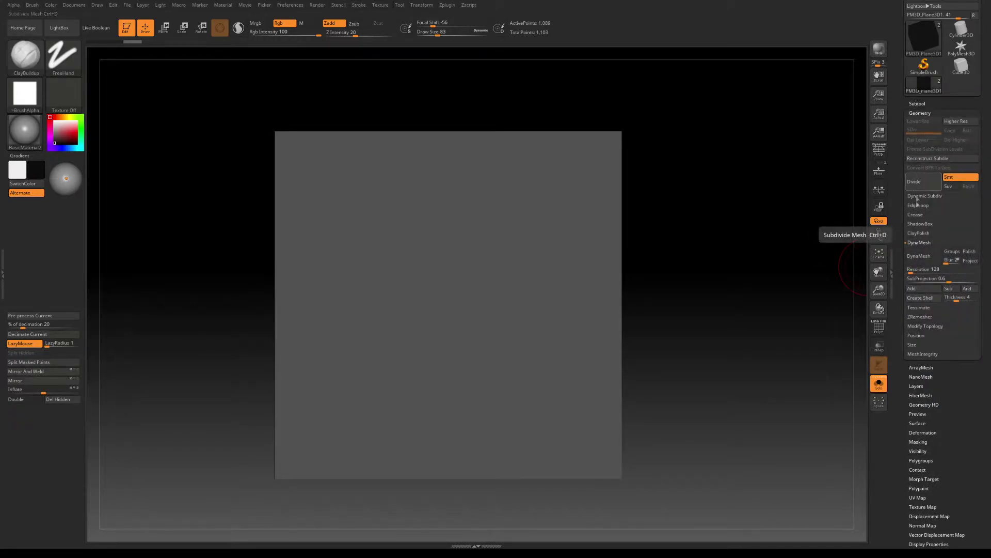
click(919, 184)
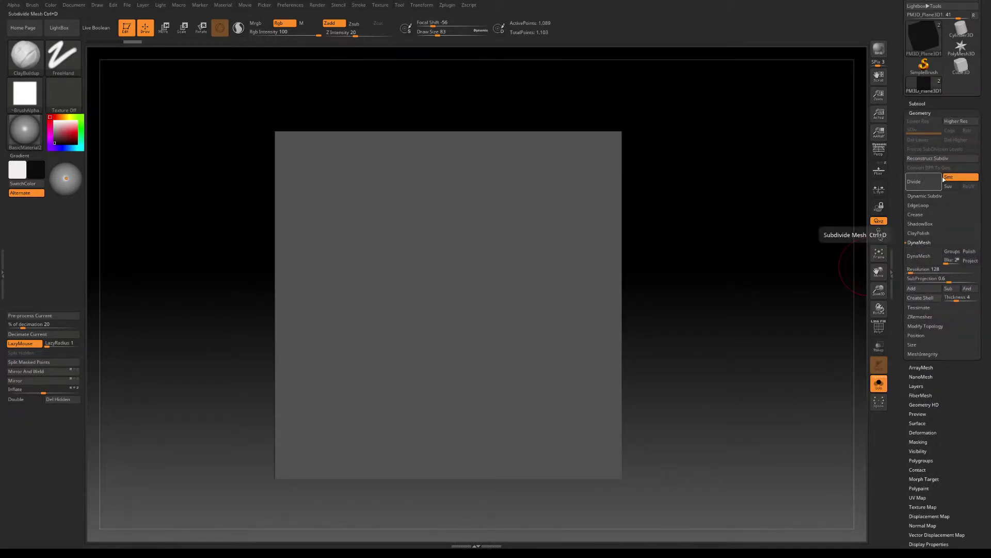
click(918, 185)
click(918, 185)
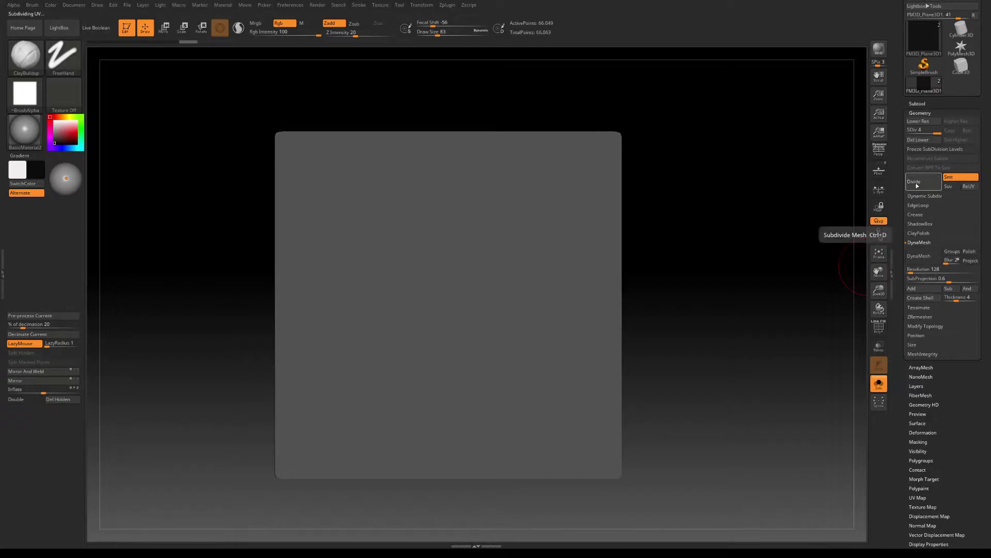
click(918, 186)
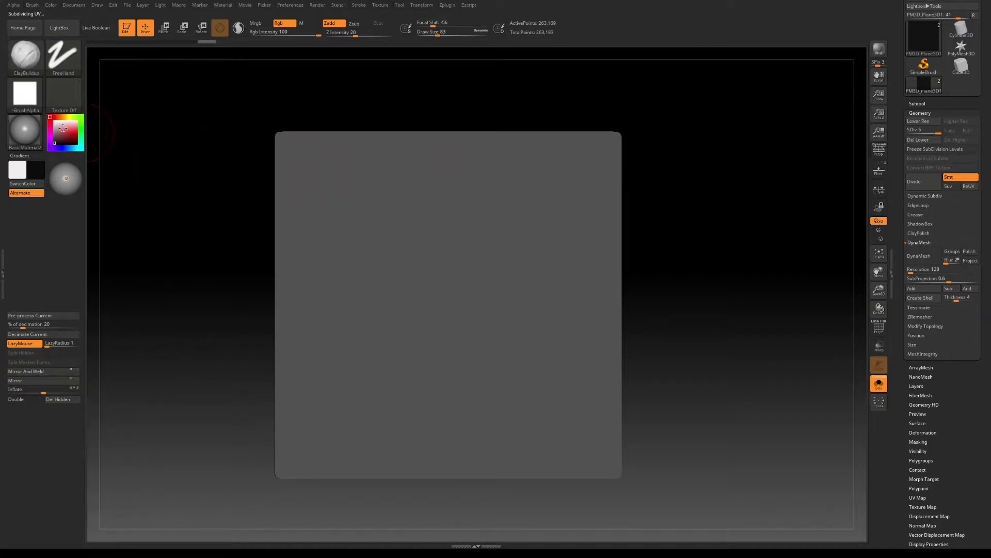
Set the color to white and sculpt an irregular closed ring on the plane with the ClayBuildup brush
click(54, 121)
mouse_move(441, 189)
mouse_down()
mouse_move(369, 221)
mouse_move(343, 322)
mouse_move(418, 413)
mouse_move(537, 362)
mouse_move(495, 168)
mouse_move(281, 135)
mouse_up()
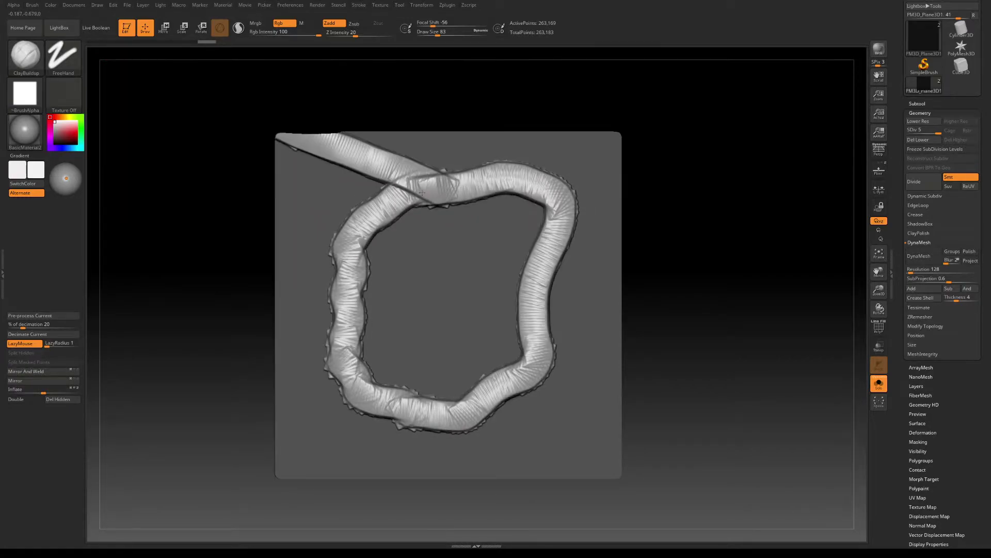
key(ctrl+z)
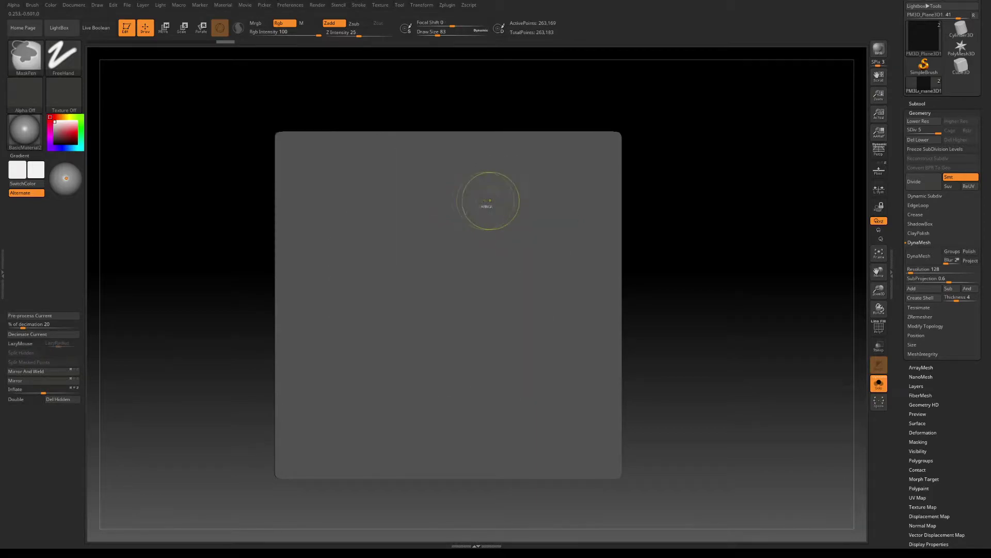
mouse_move(377, 188)
mouse_down()
mouse_move(342, 243)
mouse_move(365, 423)
mouse_move(510, 305)
mouse_move(508, 188)
mouse_move(382, 197)
mouse_move(388, 205)
mouse_up()
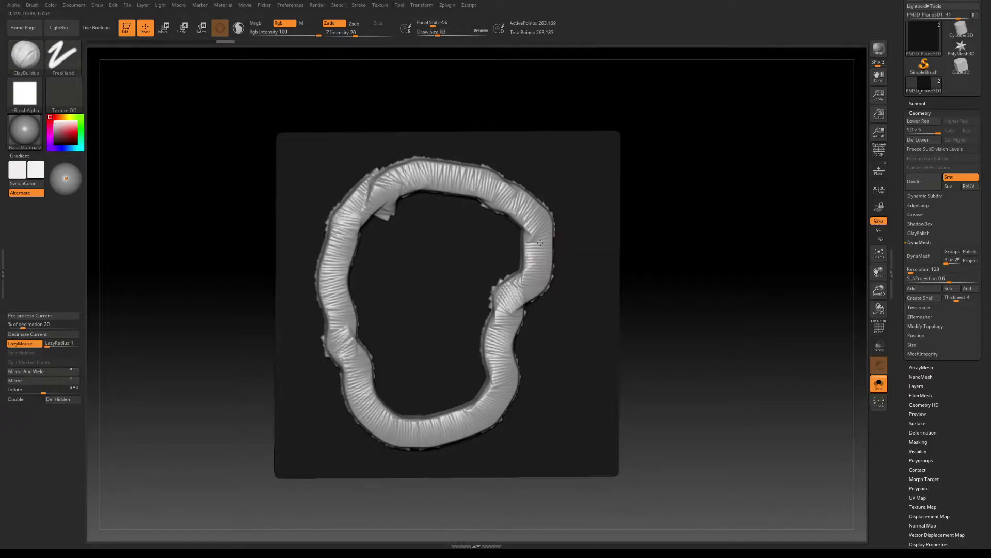
right_drag(436, 250, 515, 261)
alt+right_drag(458, 239, 472, 247)
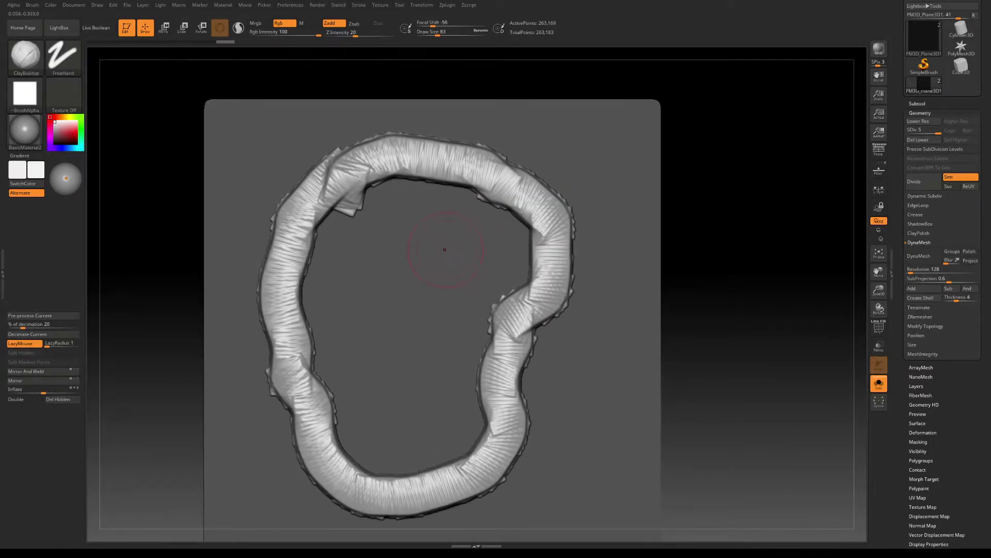
Carve a wavy U-shaped groove inside the clay ring with the DamStandard brush
key(b)
key(d)
key(s)
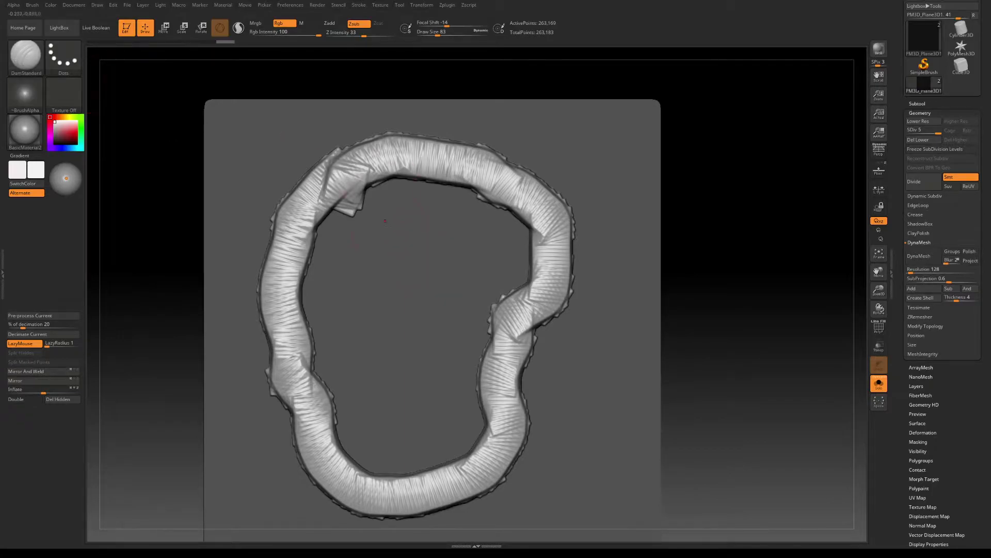
mouse_move(406, 225)
mouse_down()
mouse_move(355, 279)
mouse_move(359, 377)
mouse_move(416, 354)
mouse_up()
key(ctrl+z)
mouse_move(404, 234)
mouse_down()
mouse_move(379, 323)
mouse_move(429, 352)
mouse_move(447, 259)
mouse_up()
right_drag(447, 259, 416, 269)
mouse_move(552, 242)
ctrl+right_down()
mouse_move(602, 270)
mouse_move(608, 260)
ctrl+right_up()
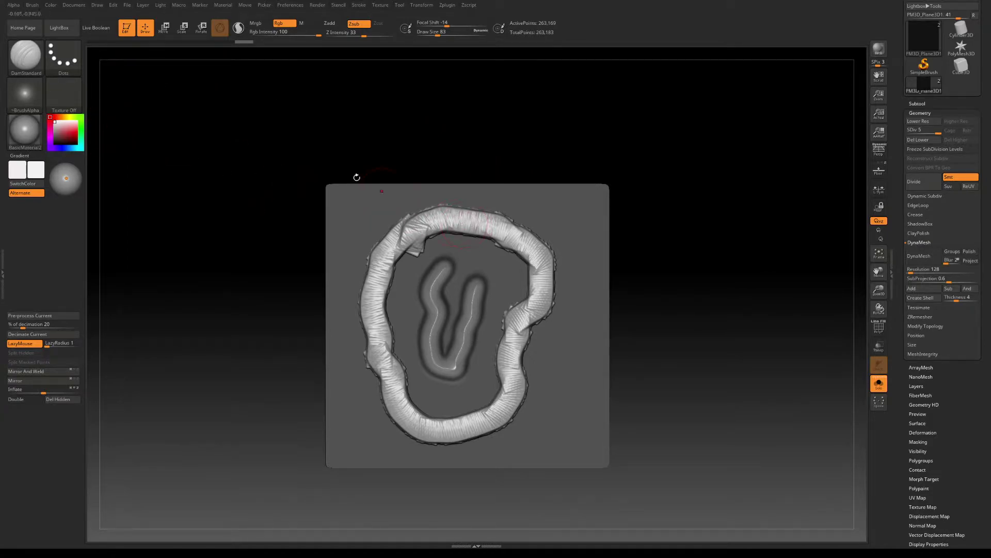
click(160, 4)
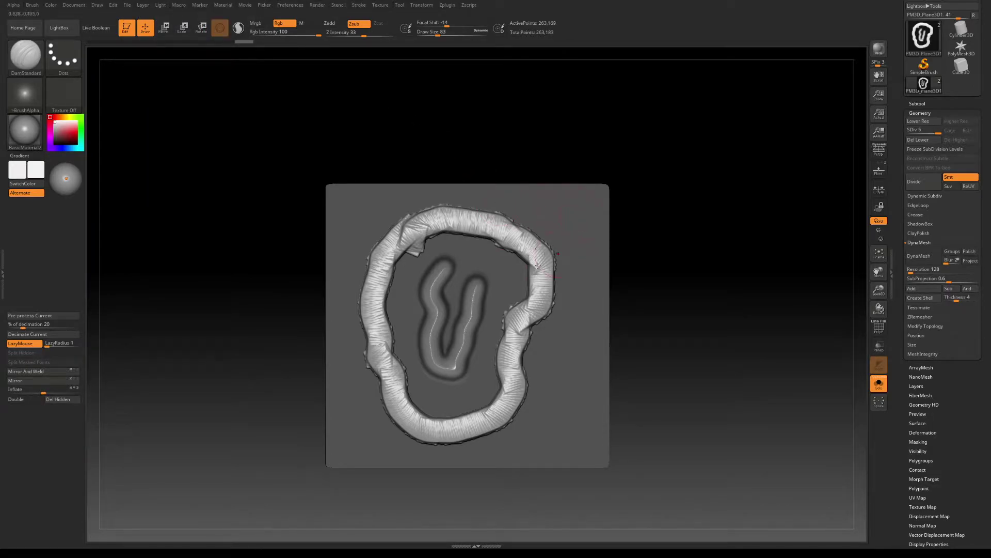
ctrl+right_drag(488, 226, 534, 194)
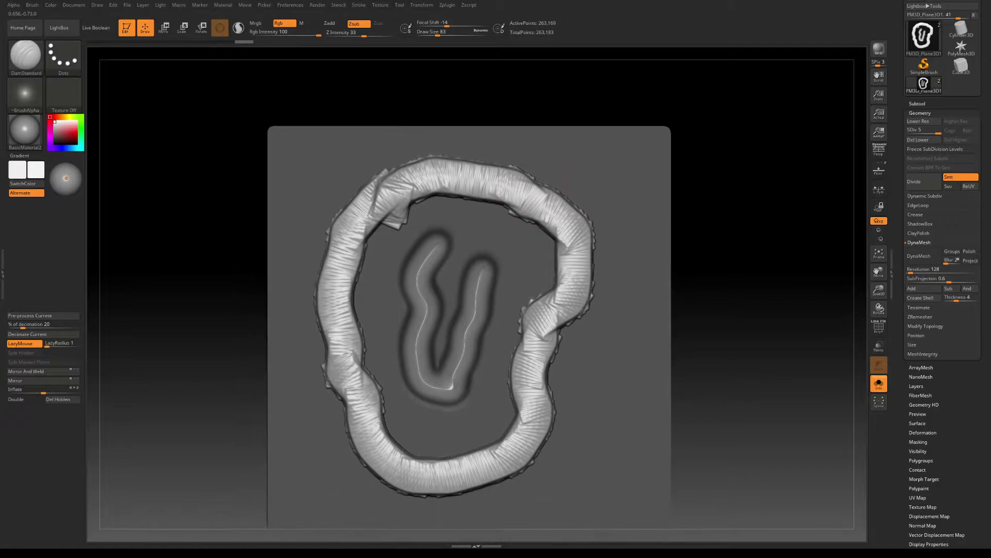
alt+right_drag(600, 175, 596, 168)
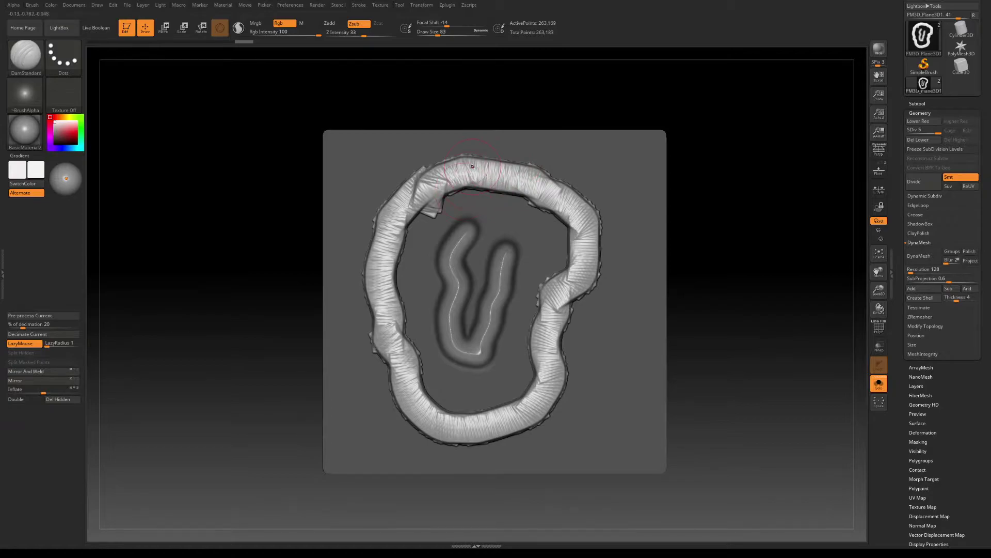
Lower the sculpted plane to subdivision level 1 for baking the normal map
drag(904, 204, 904, 168)
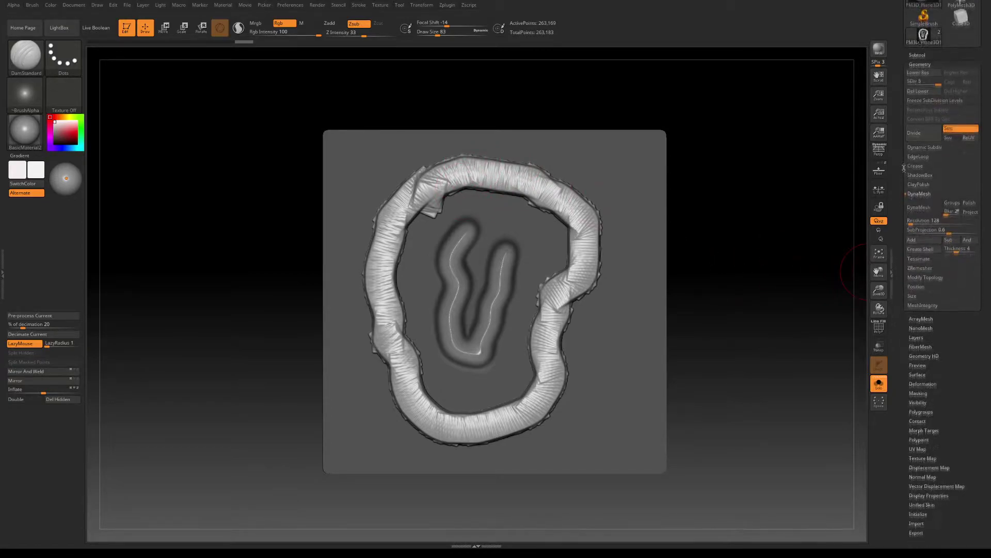
scroll(903, 168, down, 5)
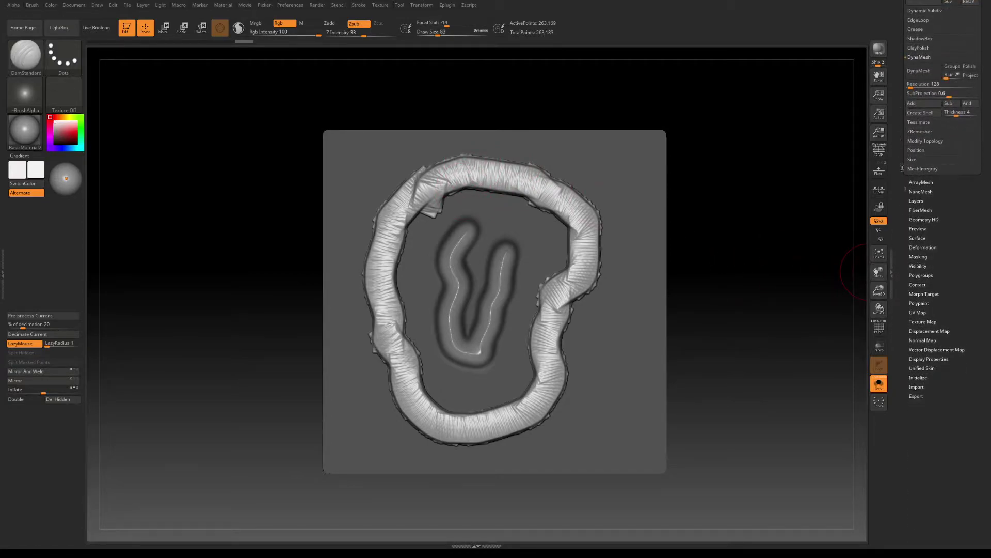
click(922, 340)
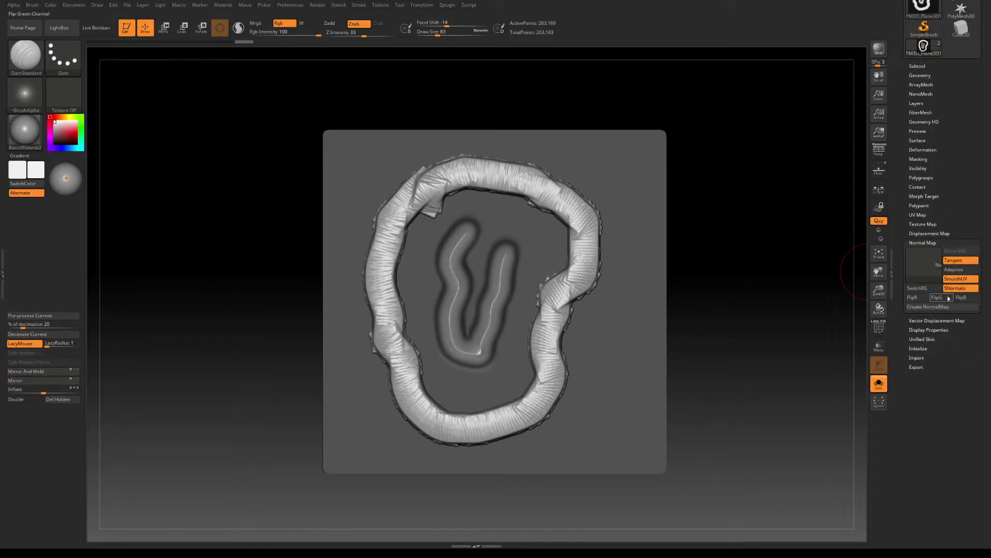
key(shift+d)
key(shift+d)
key(shift+d)
key(shift+d)
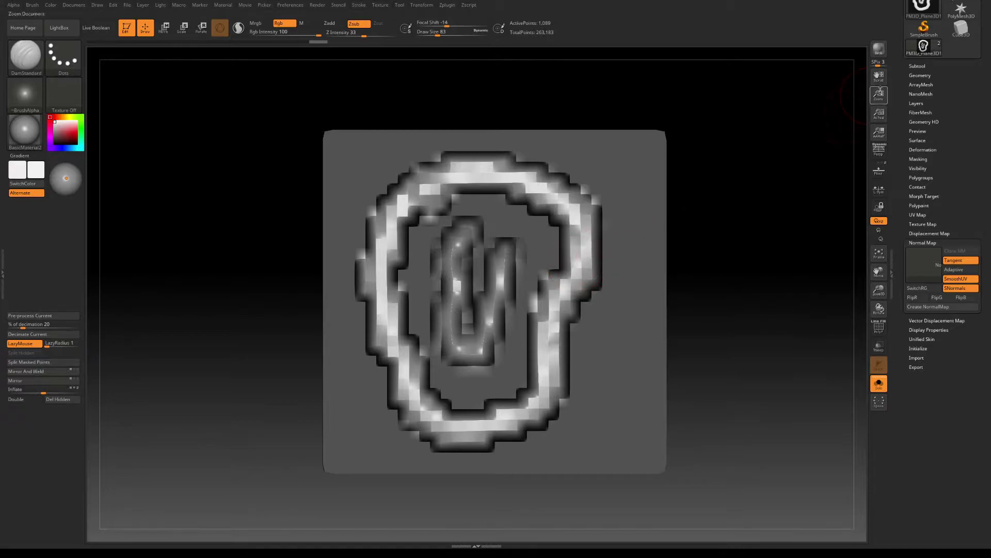
click(921, 76)
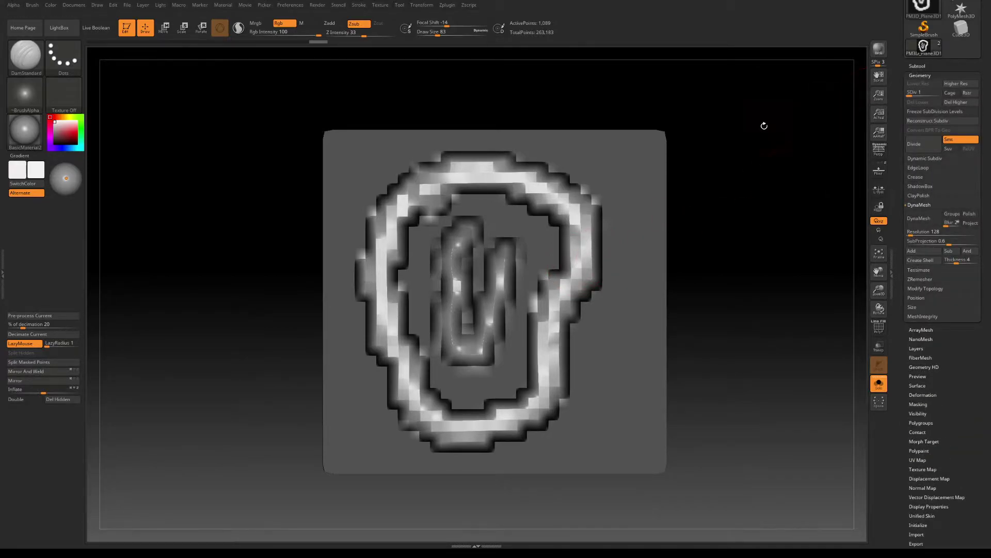
click(921, 75)
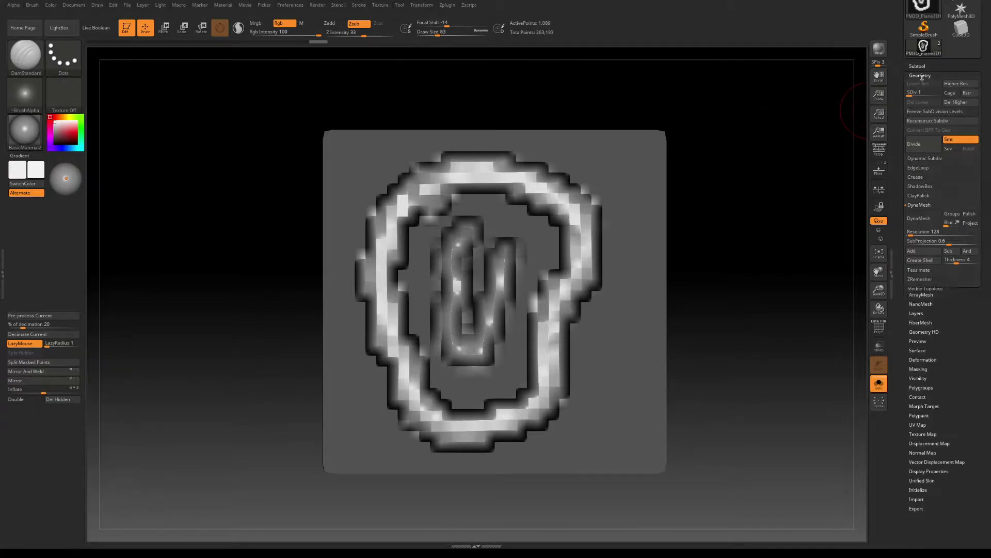
click(922, 76)
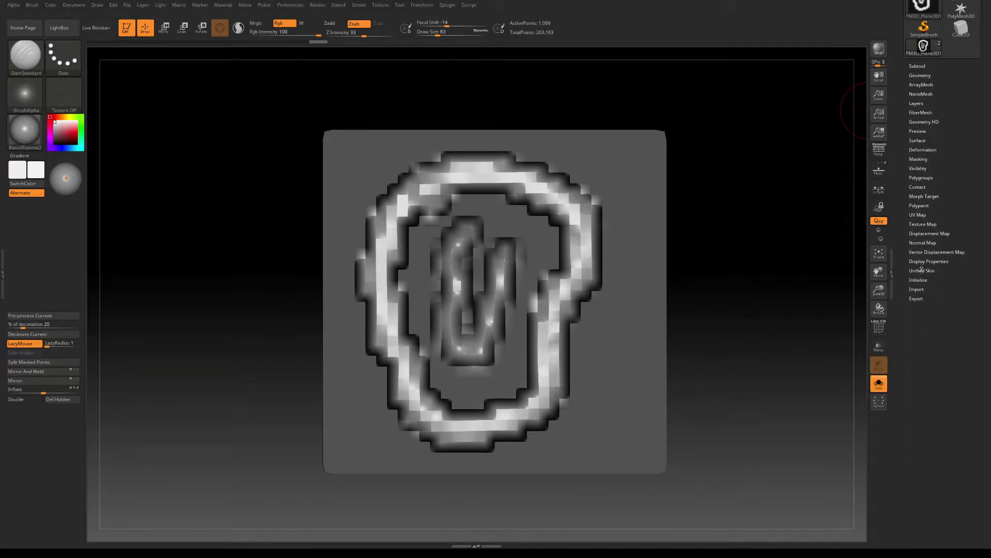
Create a normal map from the plane and clone it to the texture palette
click(924, 242)
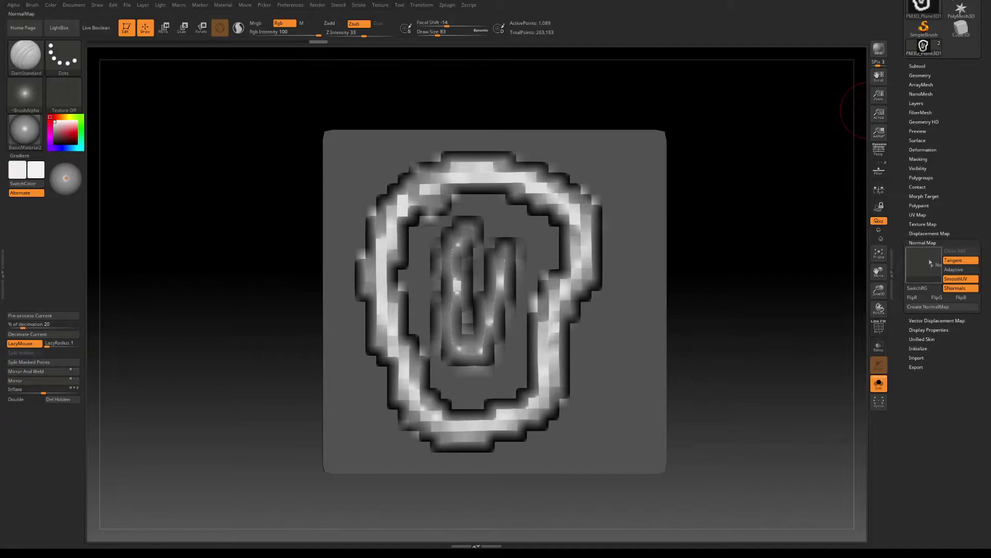
click(931, 307)
mouse_move(939, 266)
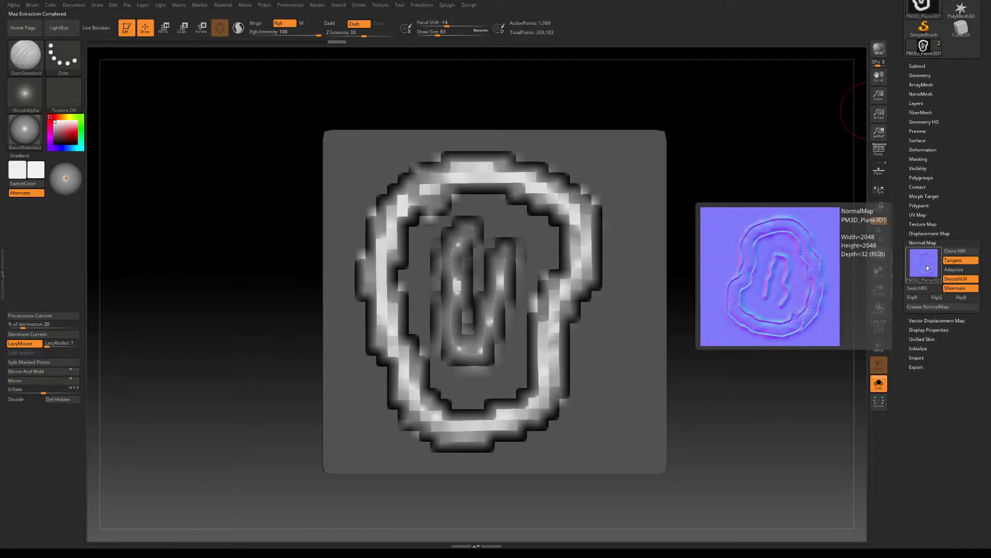
click(927, 268)
click(959, 252)
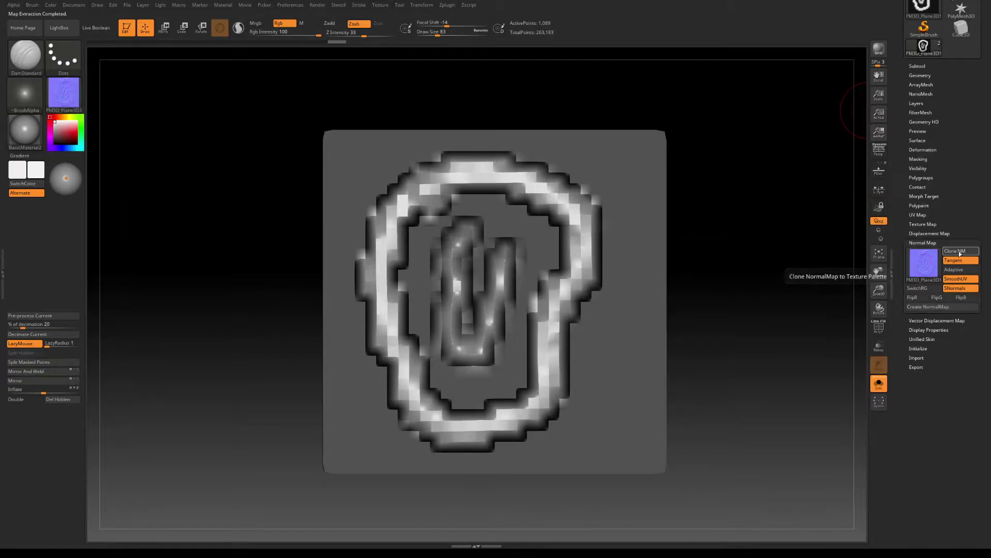
Export the cloned normal map from the texture palette as a PNG named normal_detail_new
click(64, 93)
click(126, 208)
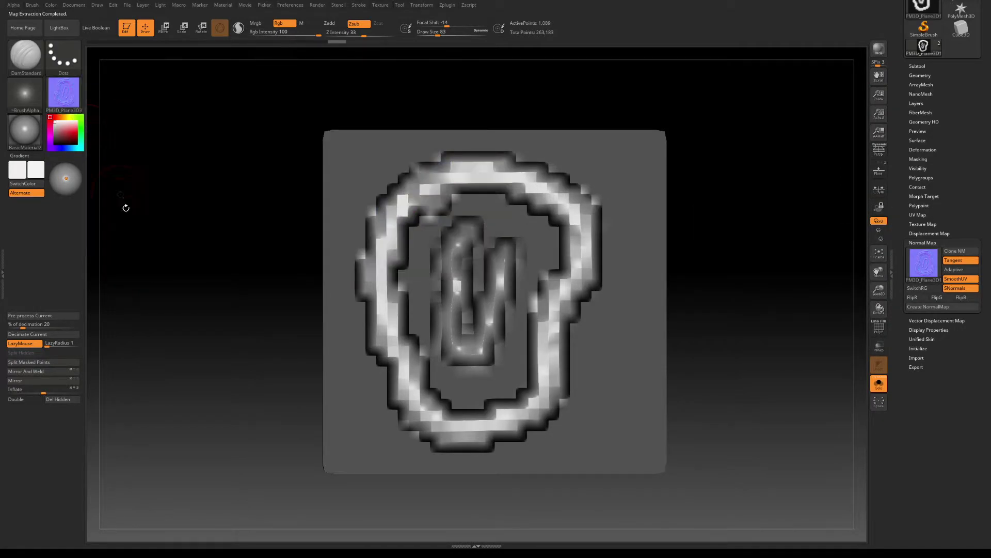
click(64, 93)
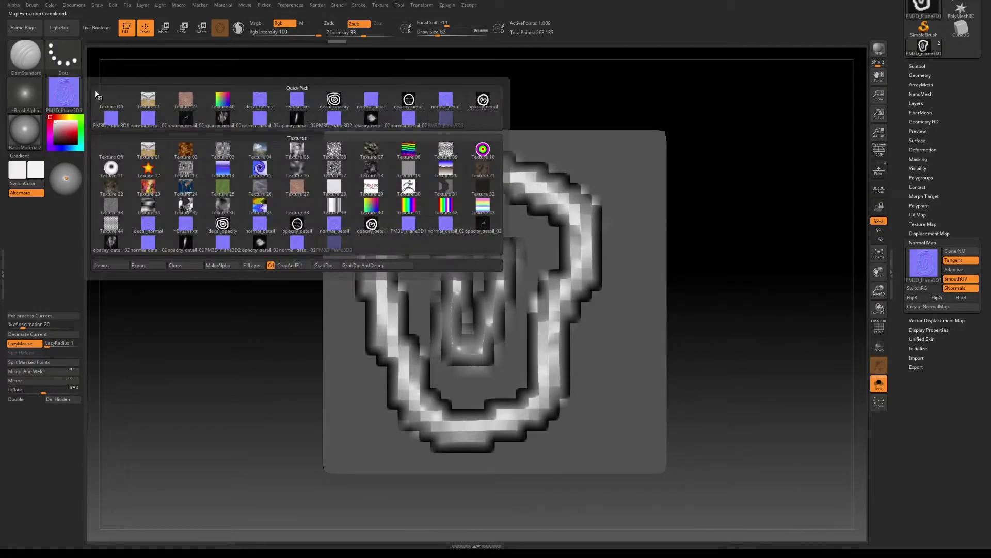
click(145, 268)
click(433, 342)
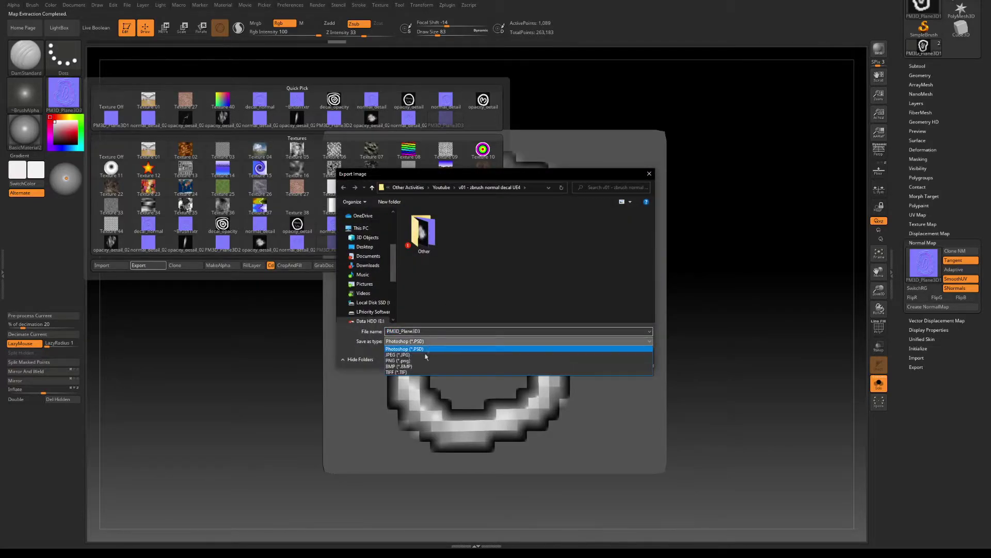
click(422, 362)
double_click(408, 331)
text(normal_detail_new)
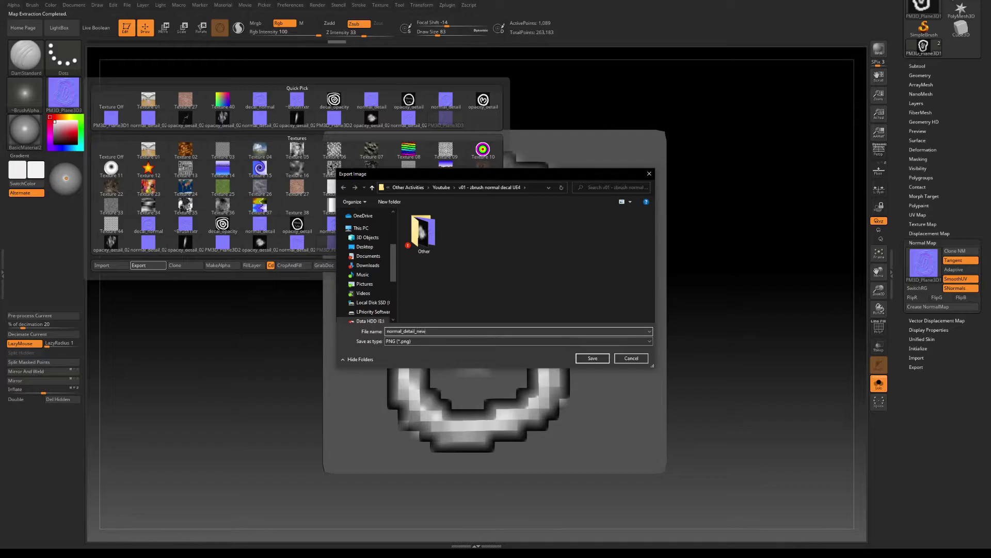
key(ctrl+a)
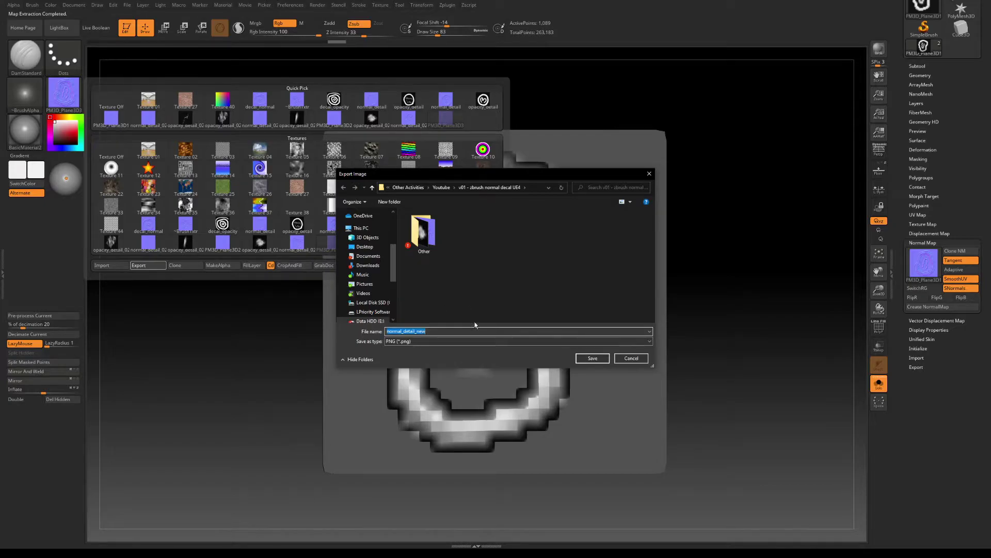
click(607, 358)
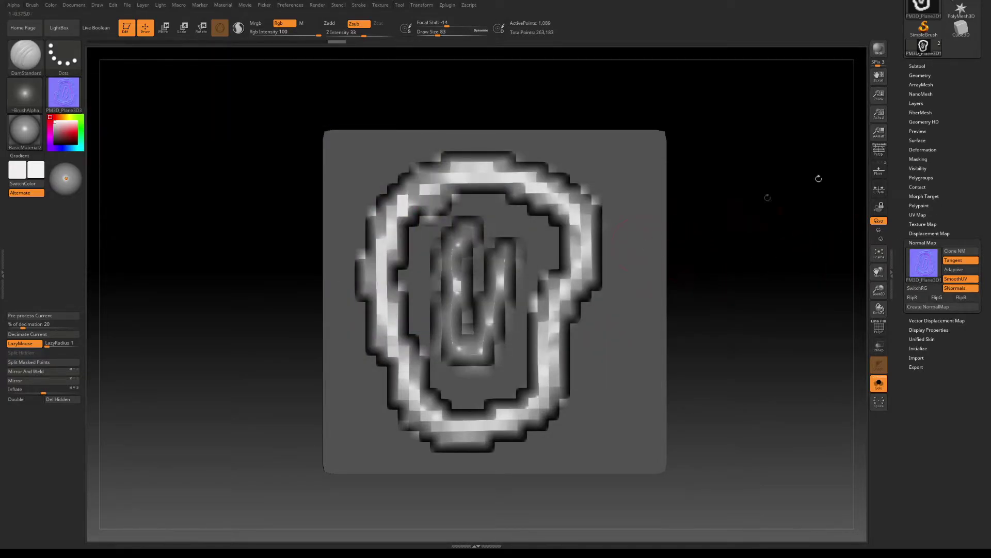
Raise the sculpted plane back to subdivision level 5
click(926, 76)
key(d)
key(d)
key(d)
key(d)
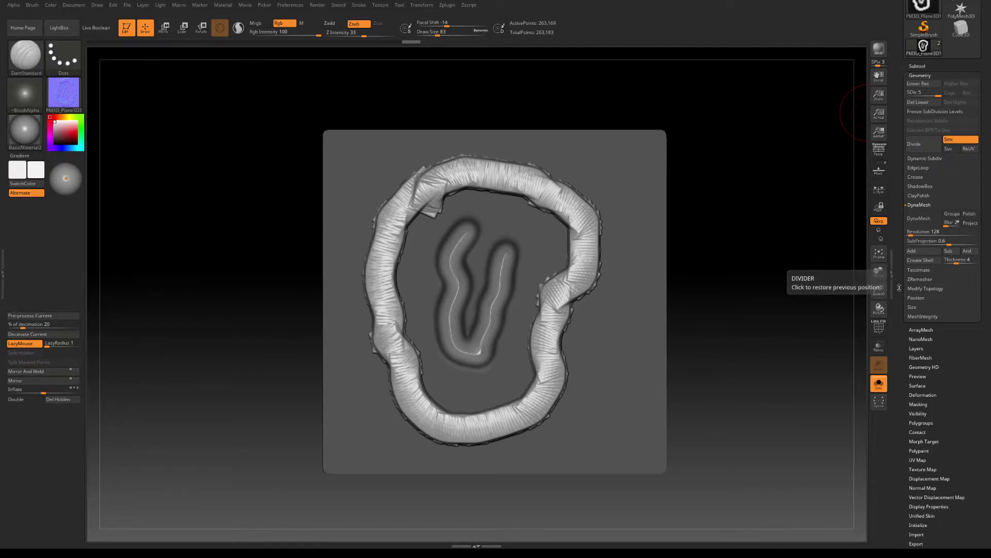
Create a texture map from the plane's polypaint and clone it to the texture palette
scroll(930, 331, down, 2)
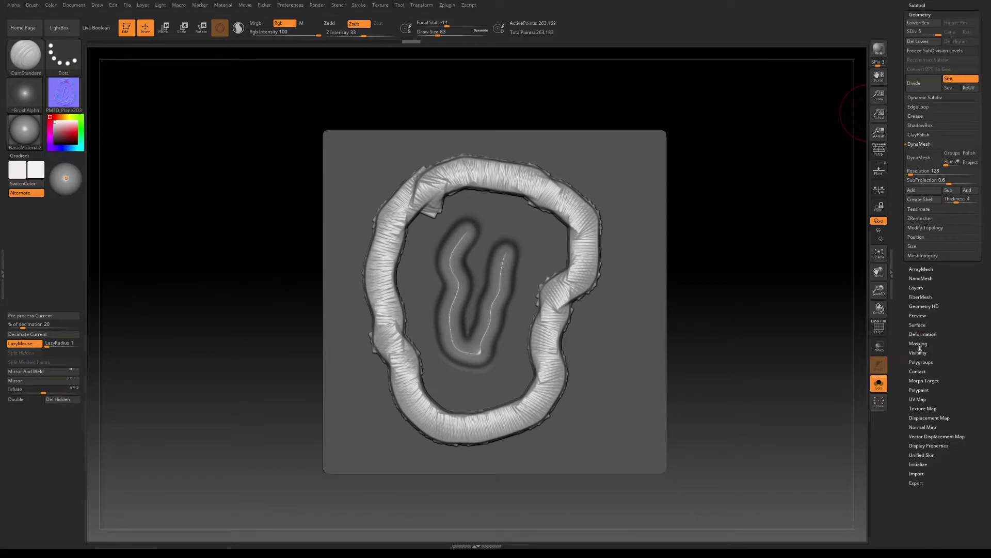
click(923, 408)
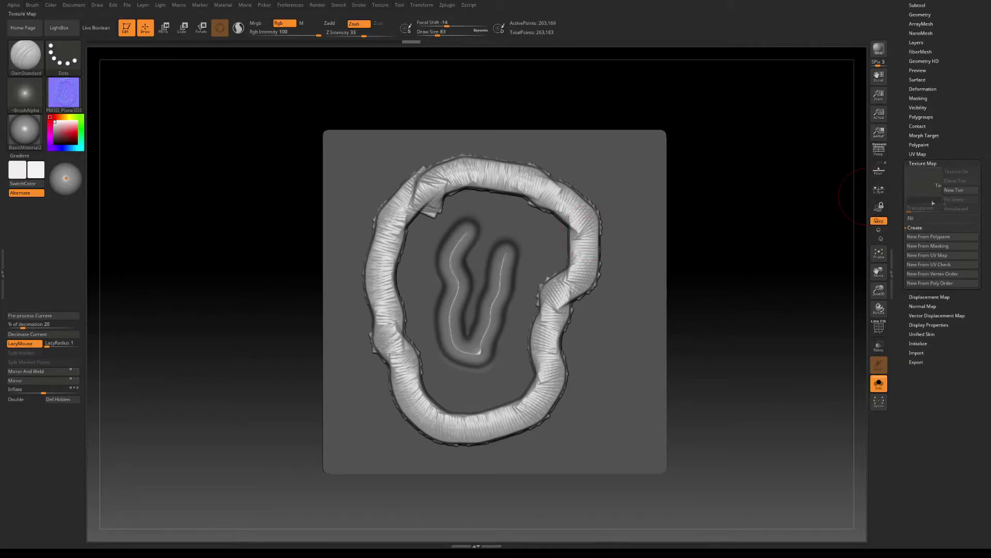
click(944, 238)
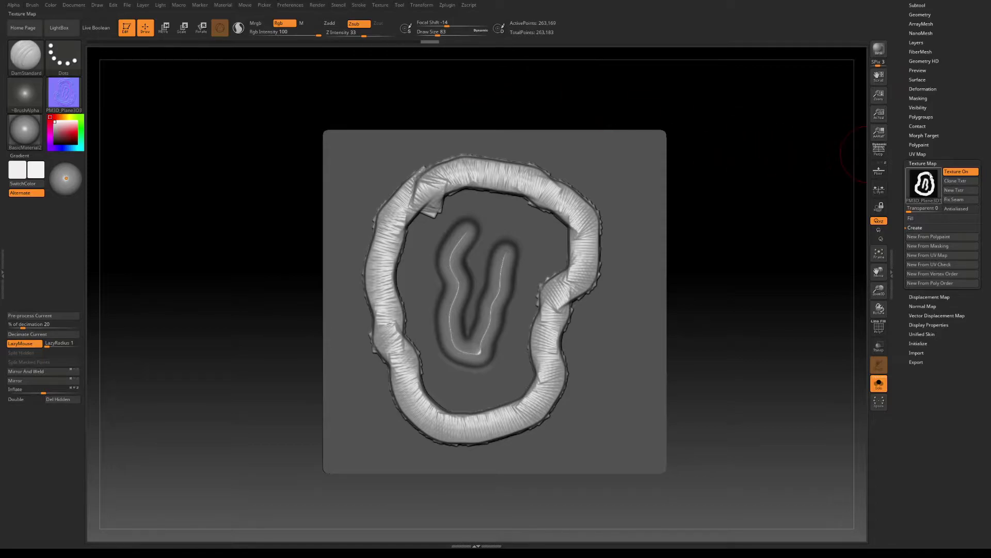
mouse_move(932, 194)
click(932, 192)
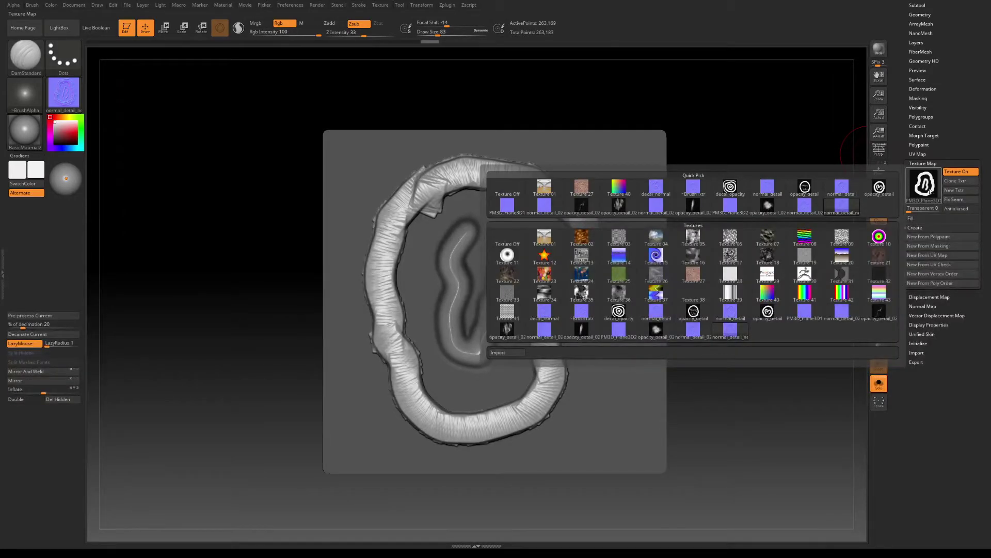
click(931, 189)
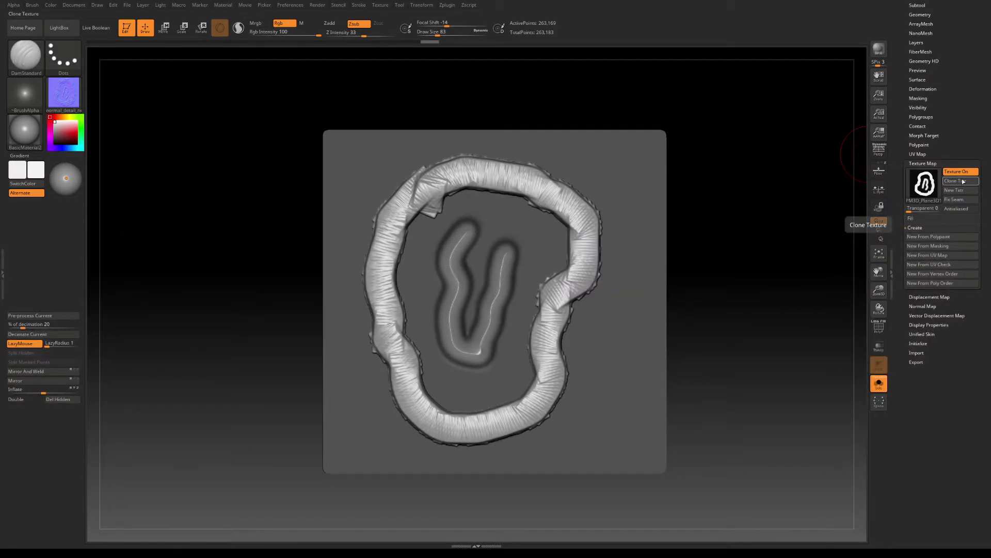
click(965, 181)
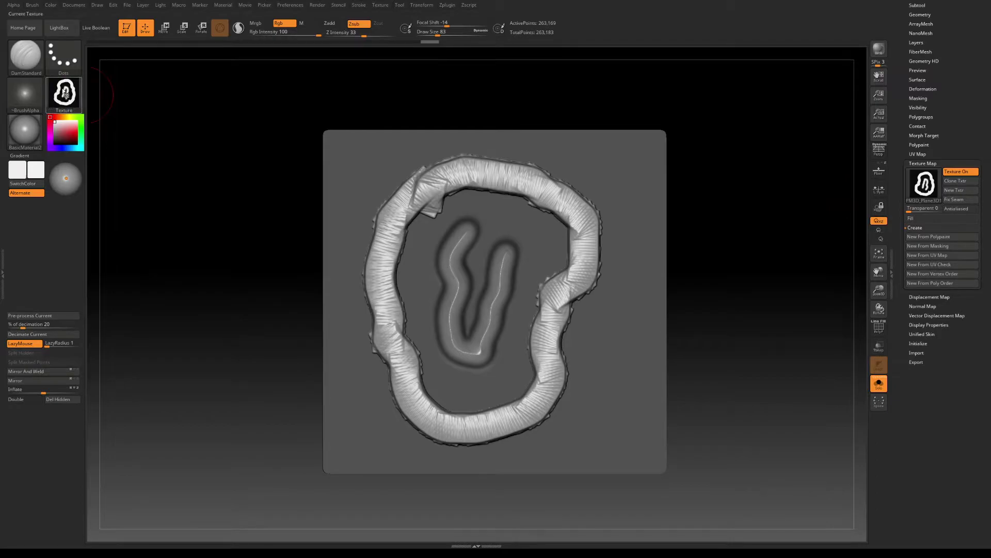
Export the cloned black-and-white texture as a PNG named opacity_detail_new
click(65, 93)
click(68, 98)
click(156, 266)
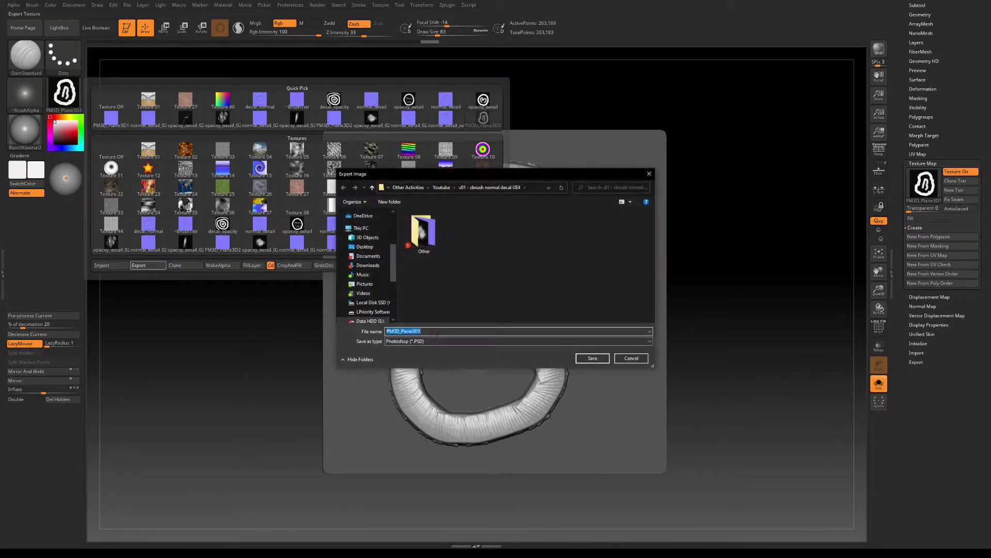
click(429, 342)
click(429, 361)
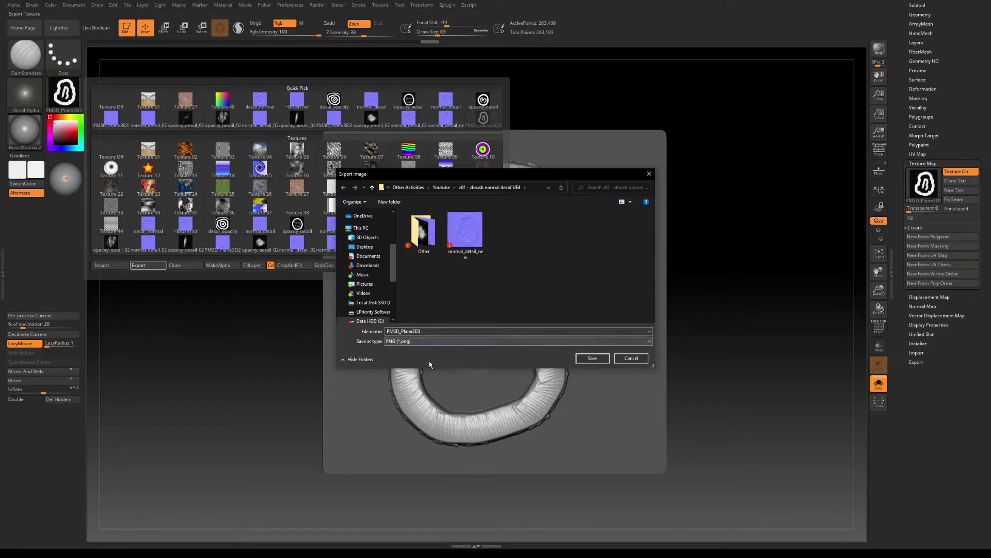
double_click(428, 331)
text(normal_detail_new)
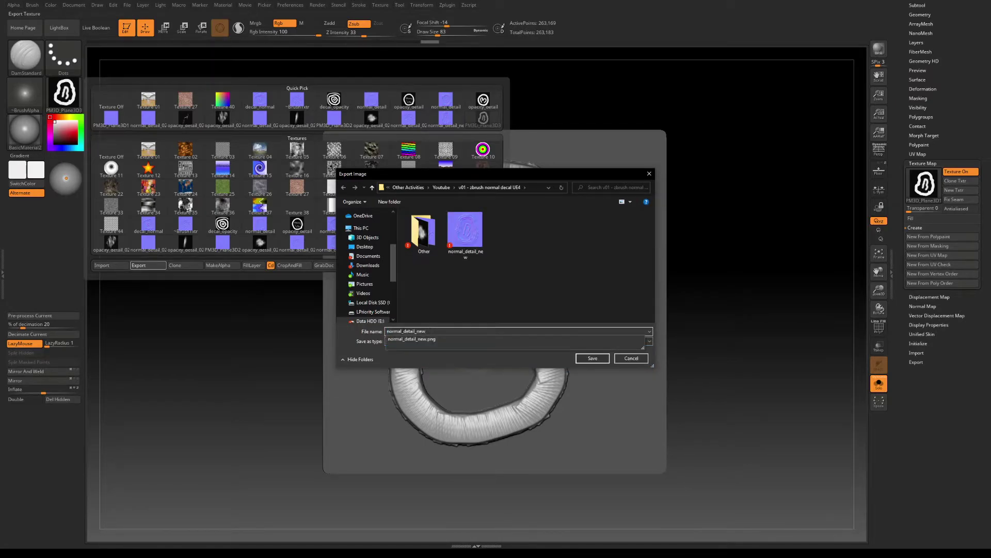
text(opacity)
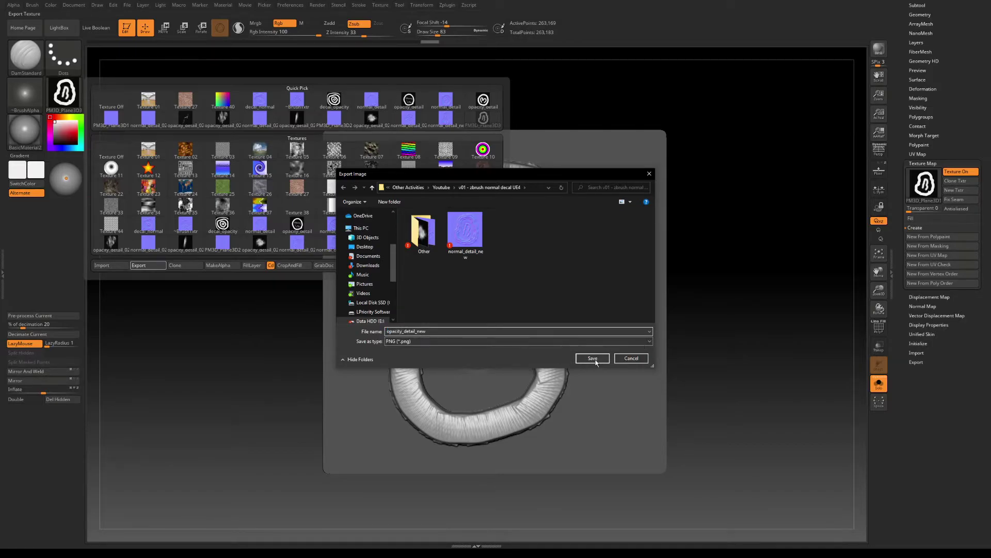
click(596, 362)
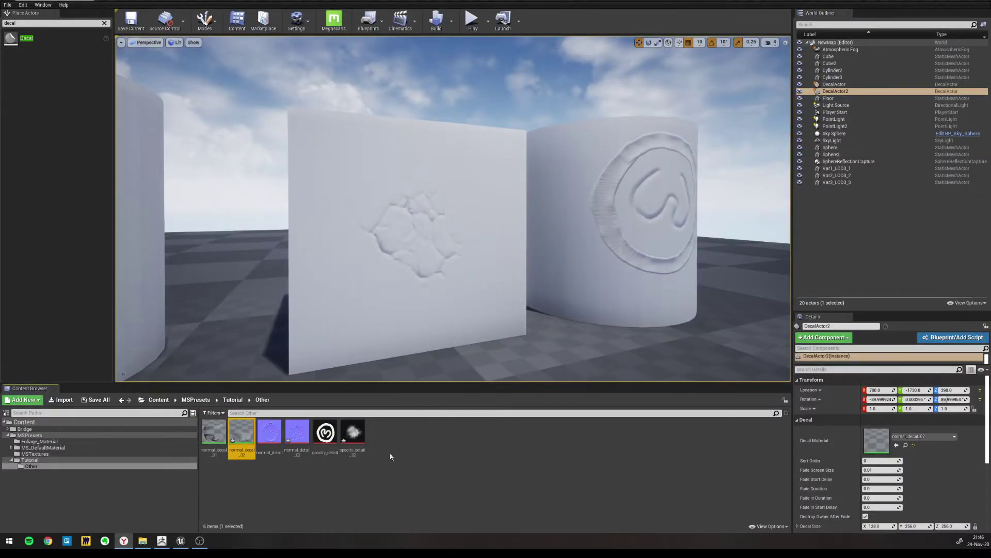
Switch to Unreal Editor and import the normal_detail_new and opacity_detail_new images into the Tutorial folder
click(425, 446)
key(a)
right_drag(558, 301, 511, 304)
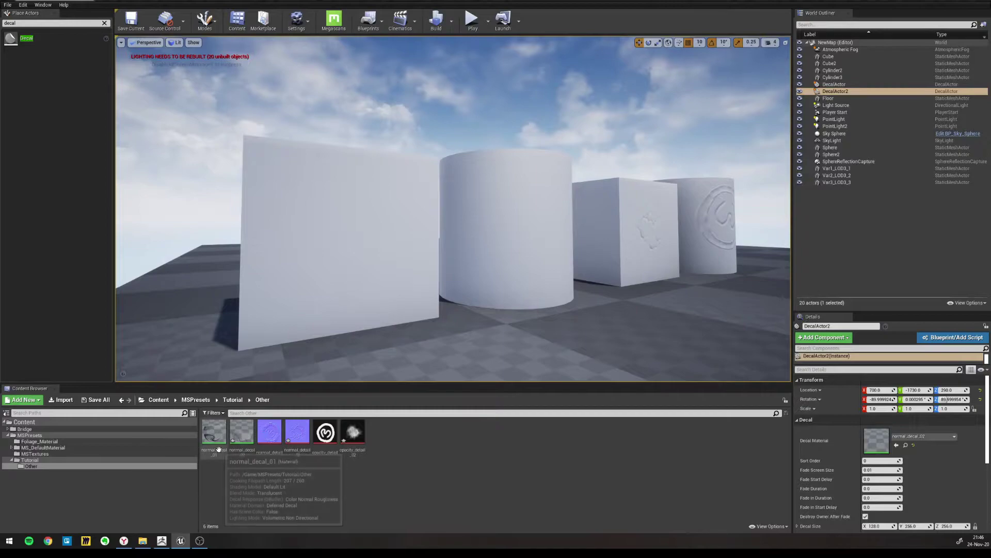
click(65, 460)
click(270, 438)
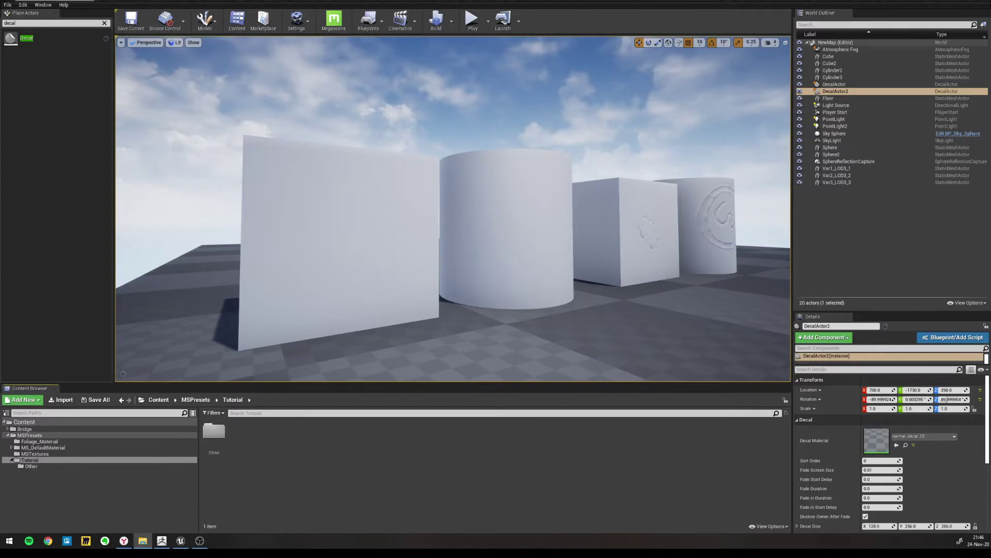
drag(260, 388, 310, 451)
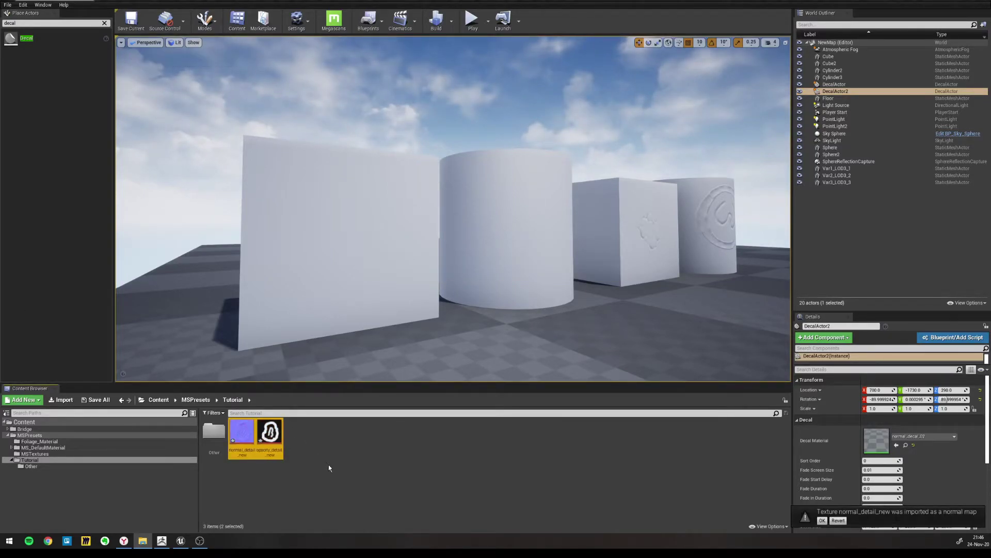
Create a material named decal_new in the Tutorial folder
click(313, 454)
right_click(324, 433)
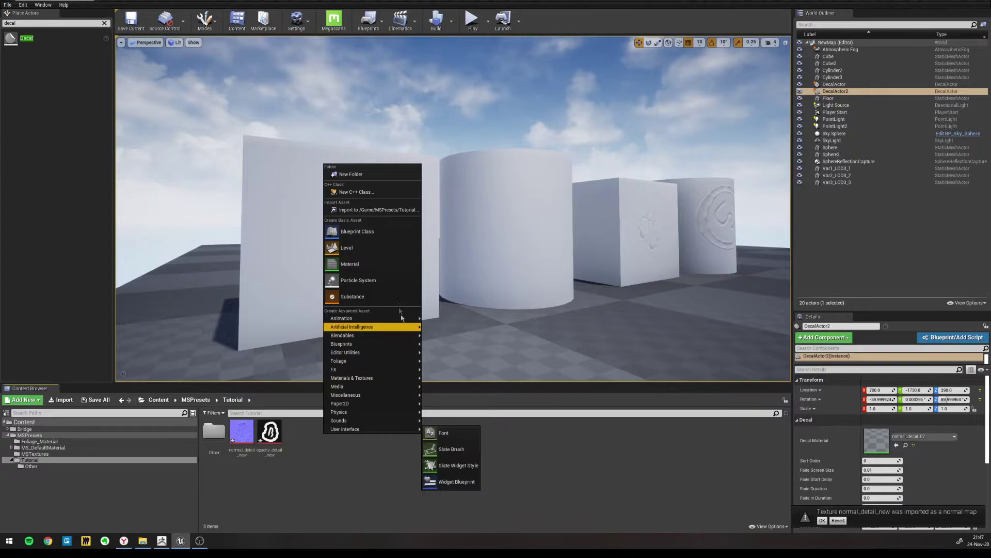
click(389, 260)
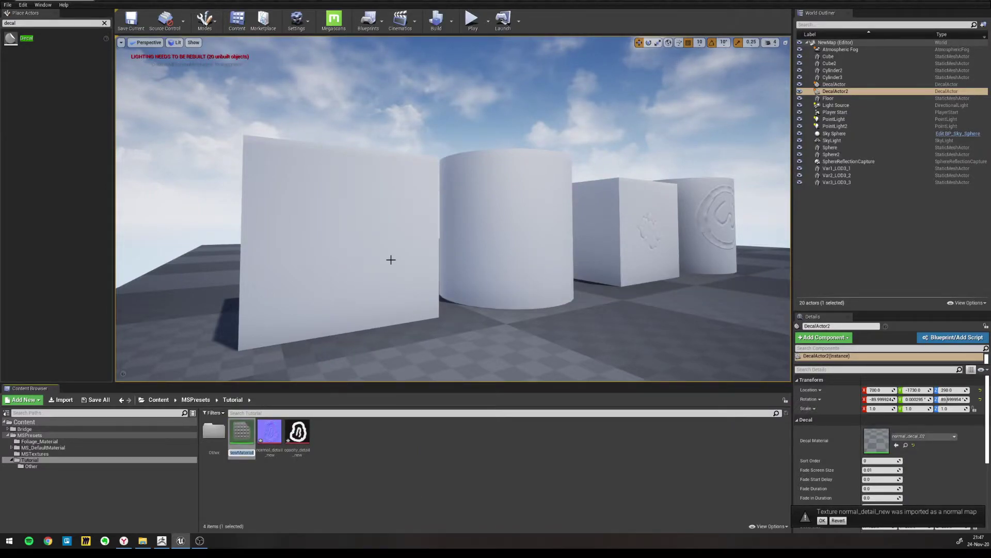
text(decal_new)
key(Return)
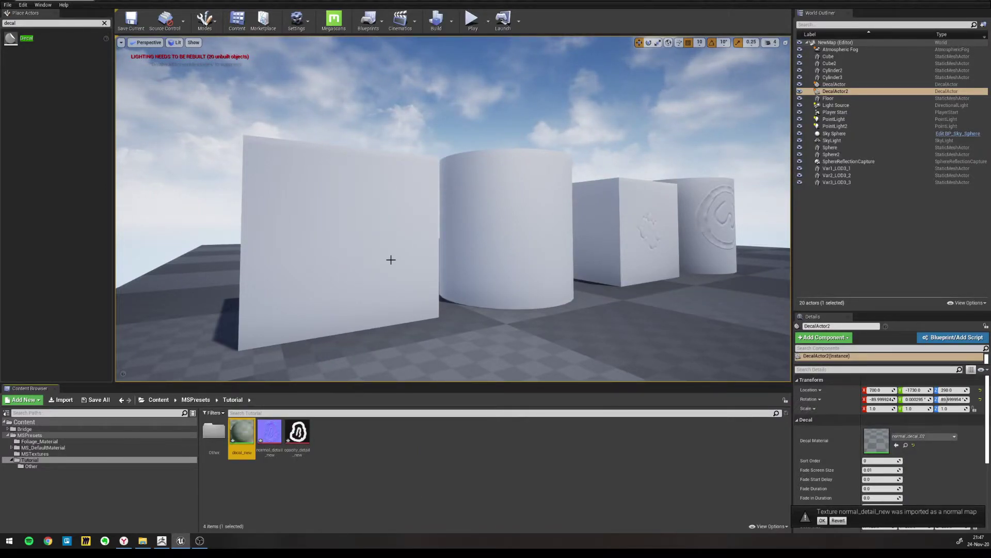
Open the decal_new material, add the opacity and normal textures to its maximized graph, and separate the two texture samples
double_click(242, 431)
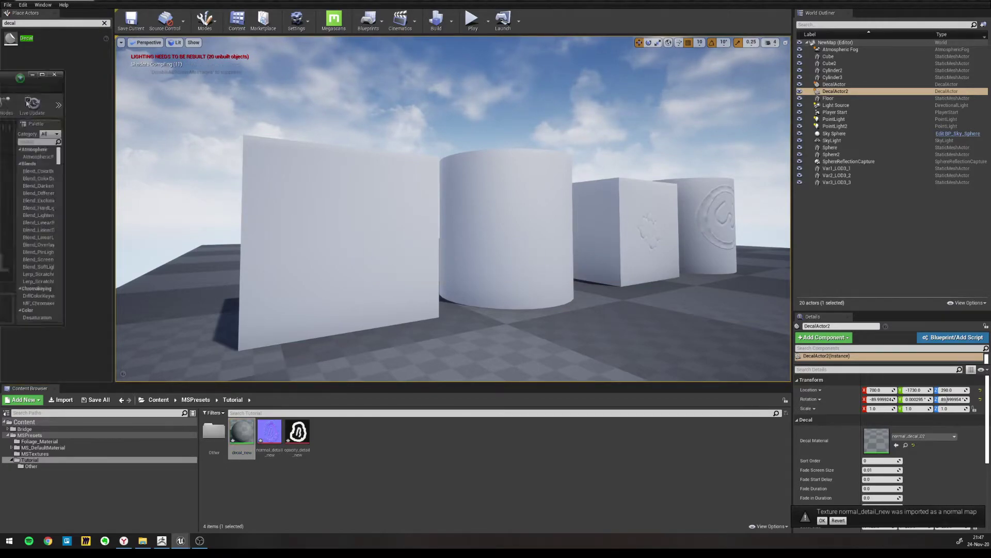
click(297, 434)
ctrl+click(269, 433)
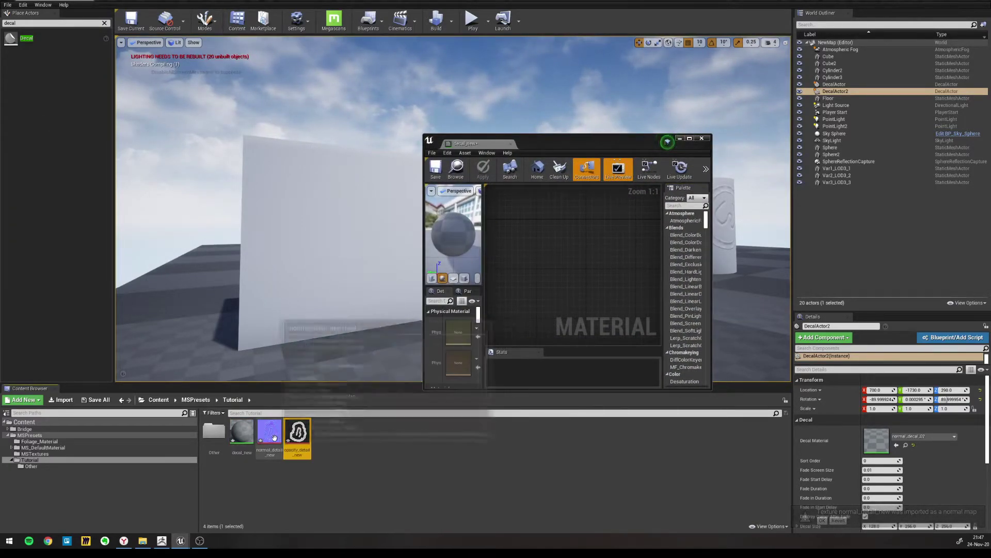
drag(269, 433, 565, 254)
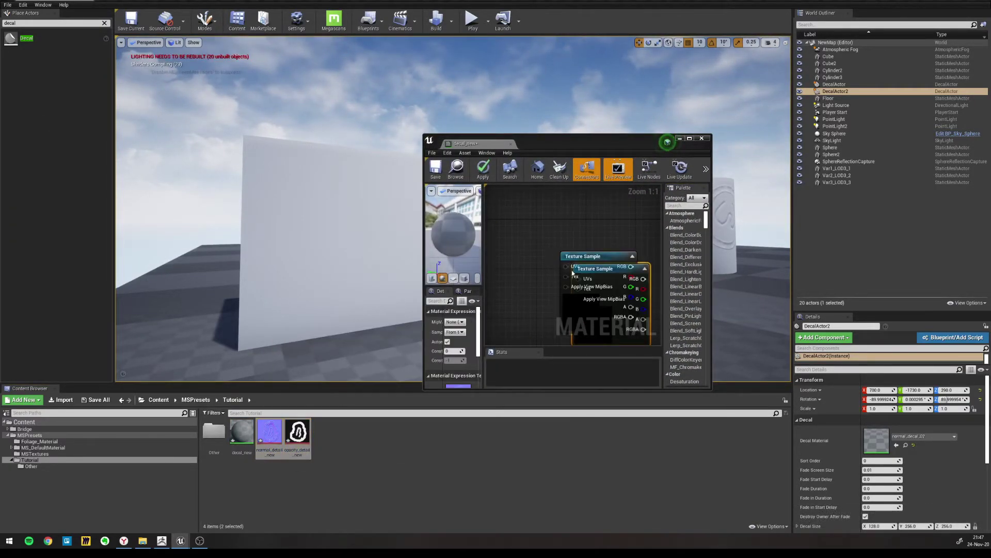
click(689, 138)
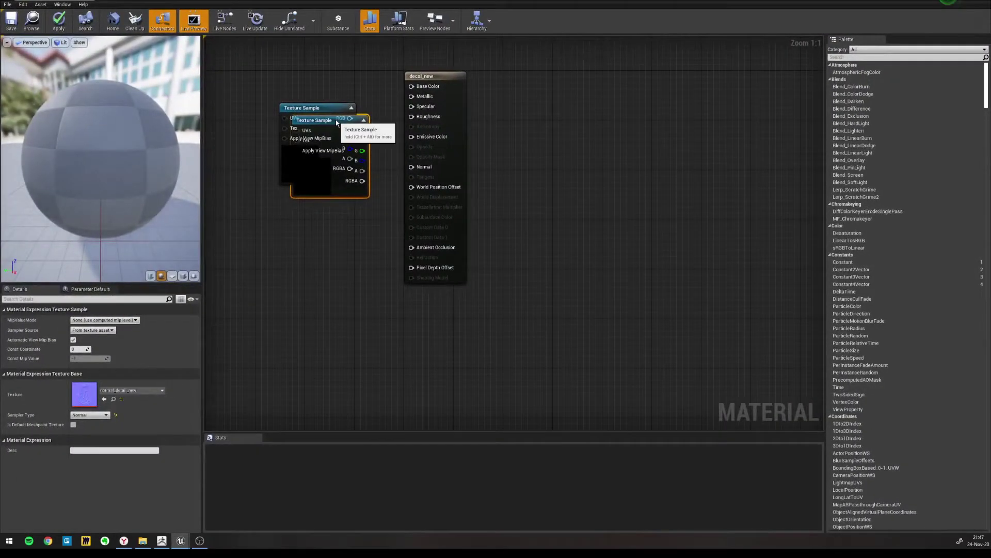
drag(366, 143, 374, 249)
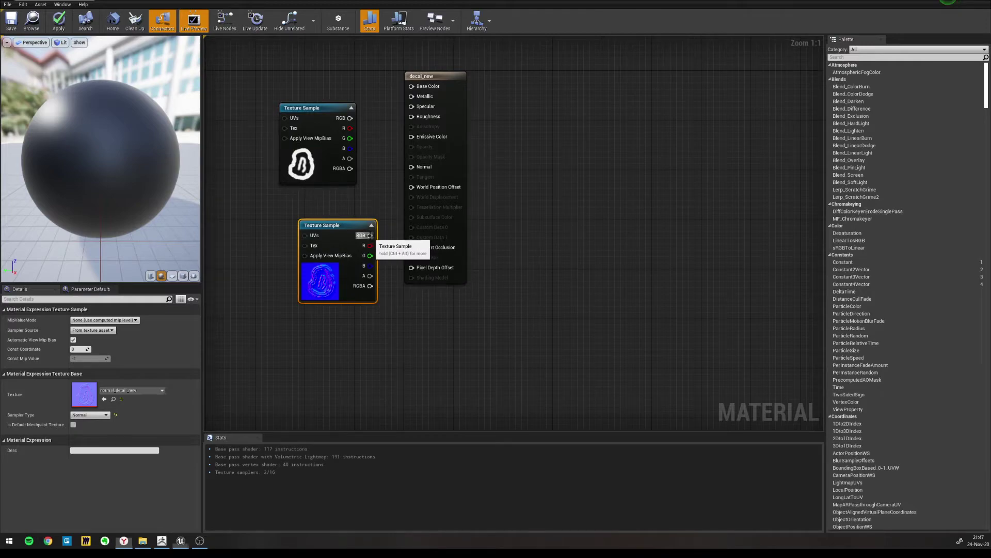
Connect the normal texture's RGB output to Normal and the opacity texture's RGB output to Opacity, spacing out the material node
drag(369, 235, 412, 167)
drag(350, 118, 412, 147)
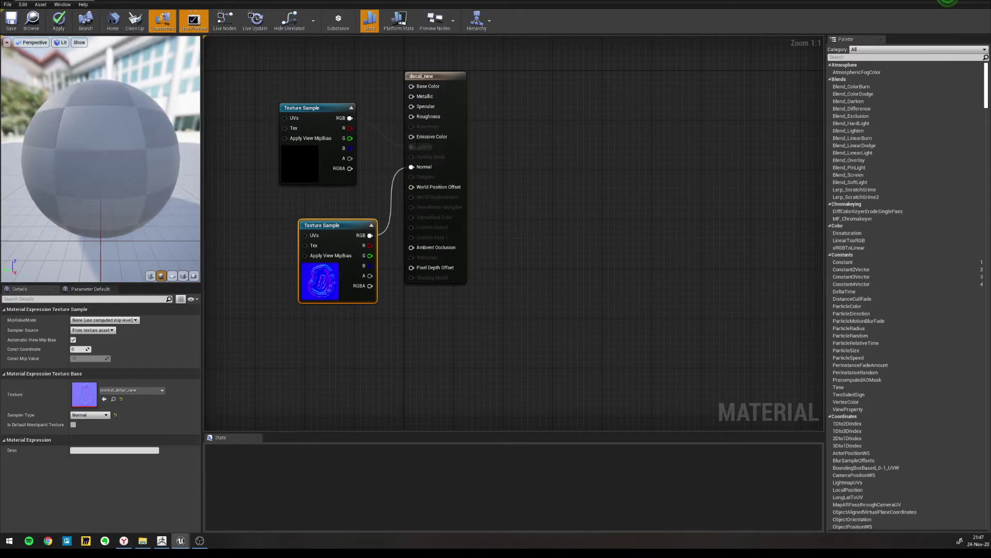
drag(413, 76, 494, 105)
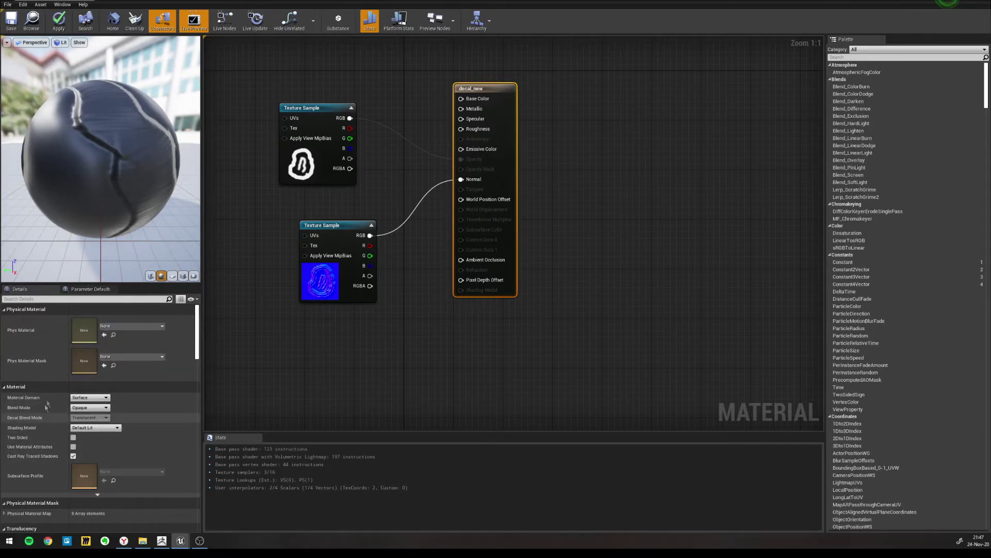
Set the material domain to Deferred Decal and the blend mode to Translucent
click(93, 397)
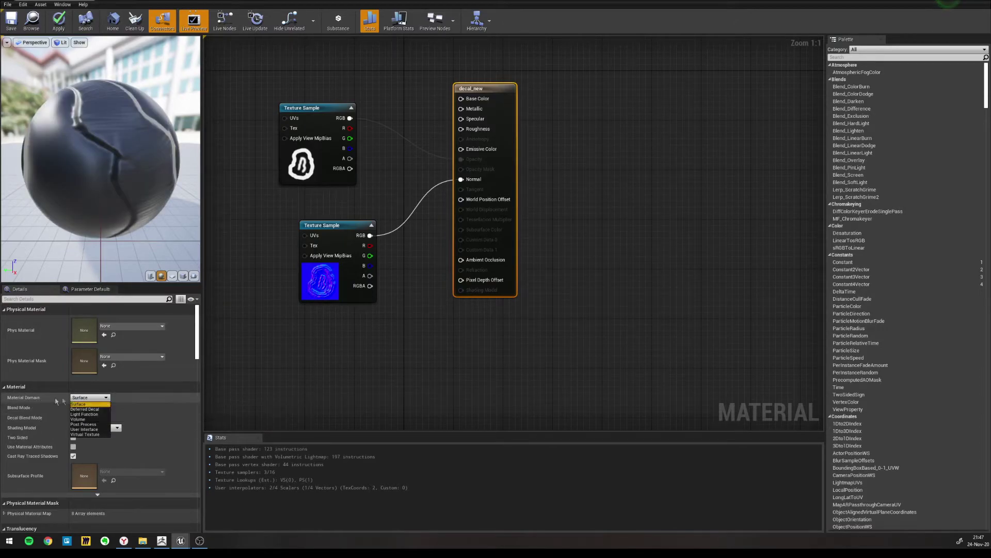
click(95, 409)
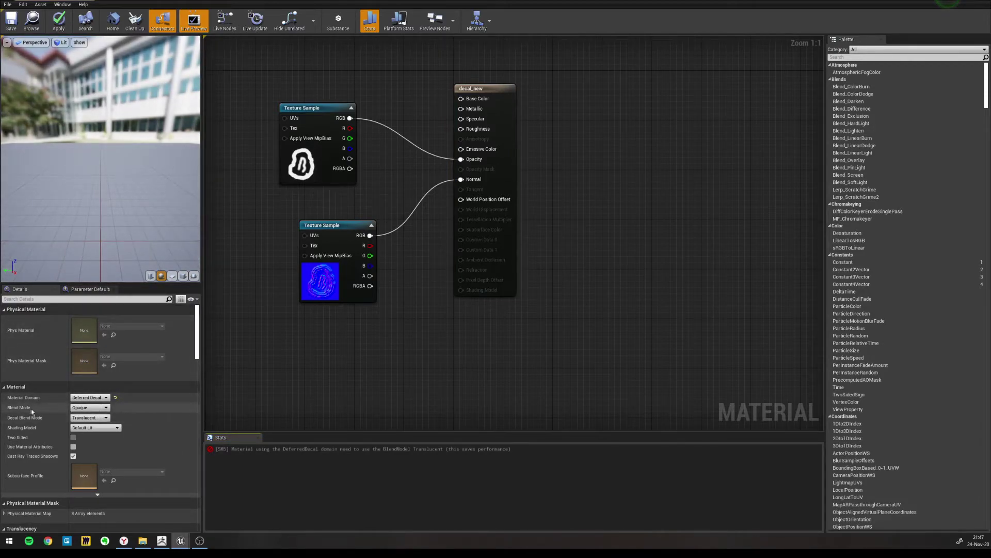
click(97, 408)
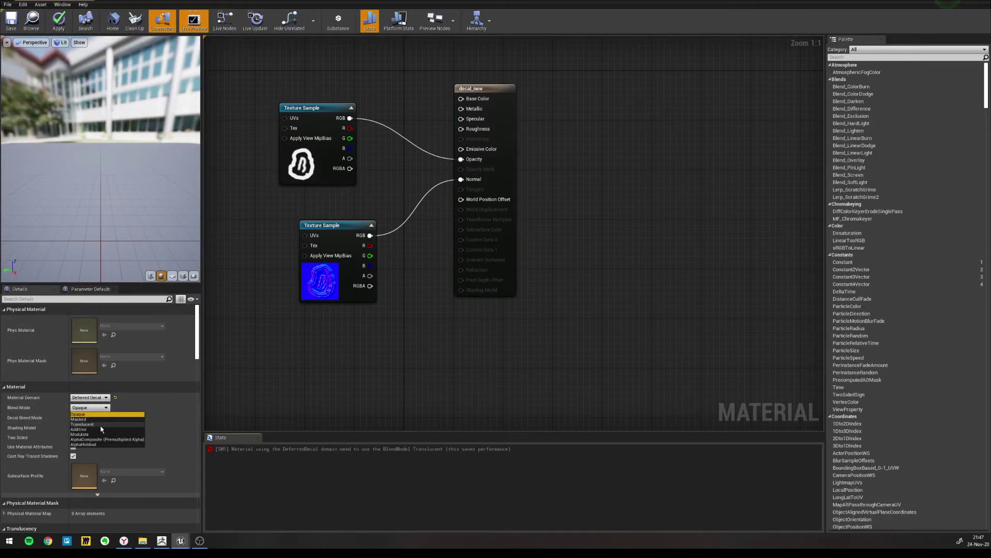
click(100, 425)
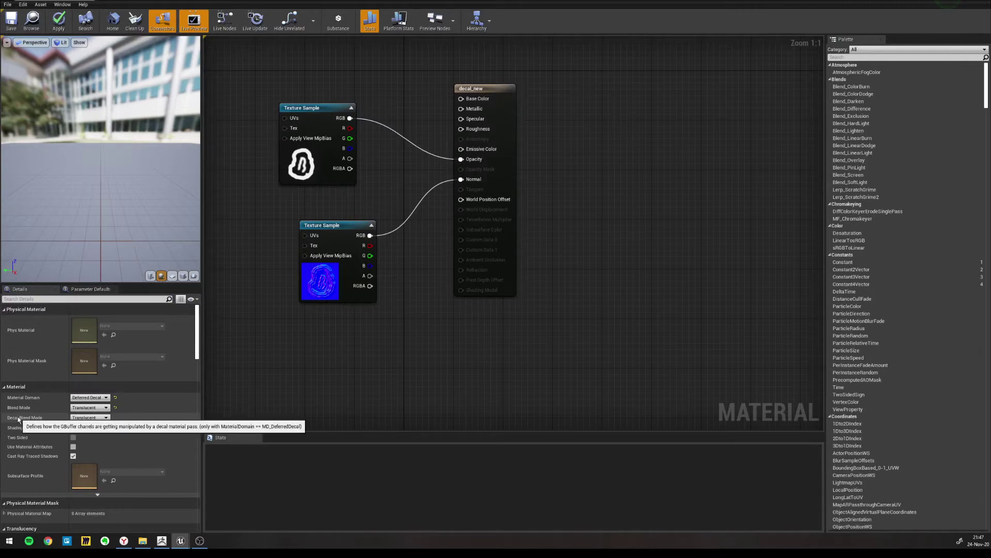
Set the material's decal blend mode to Normal
click(90, 418)
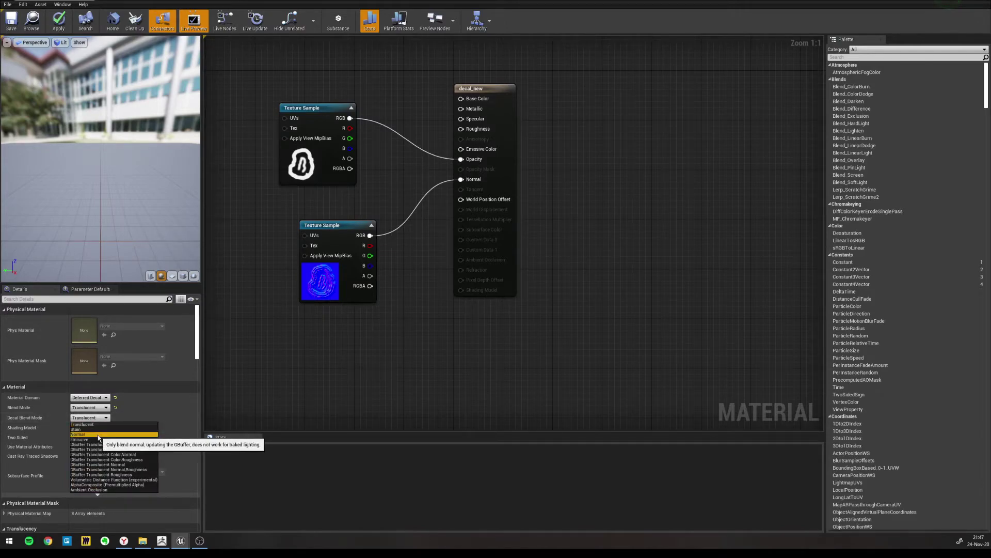
click(85, 440)
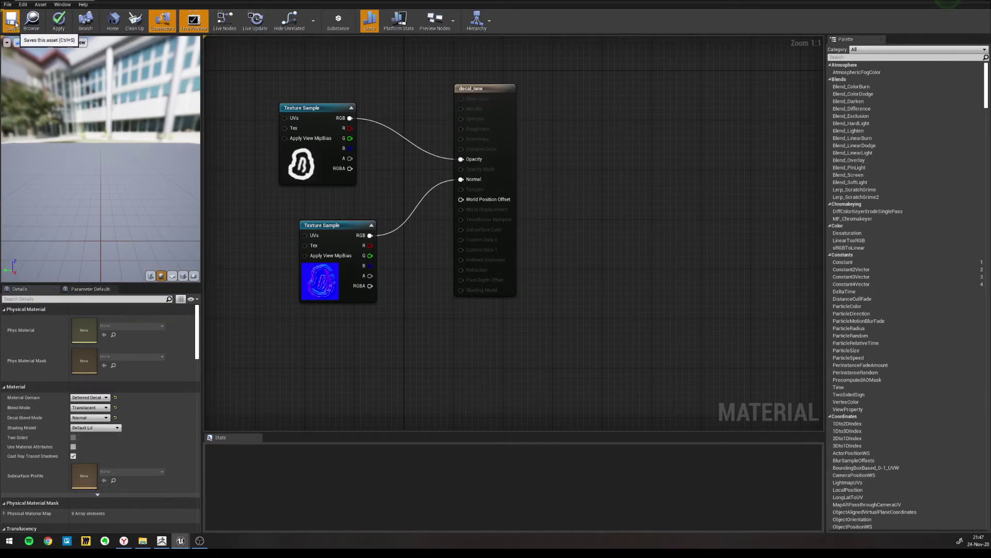
Search the placeable actors for a decal and place a new Decal actor on the floor in front of the first box
click(55, 35)
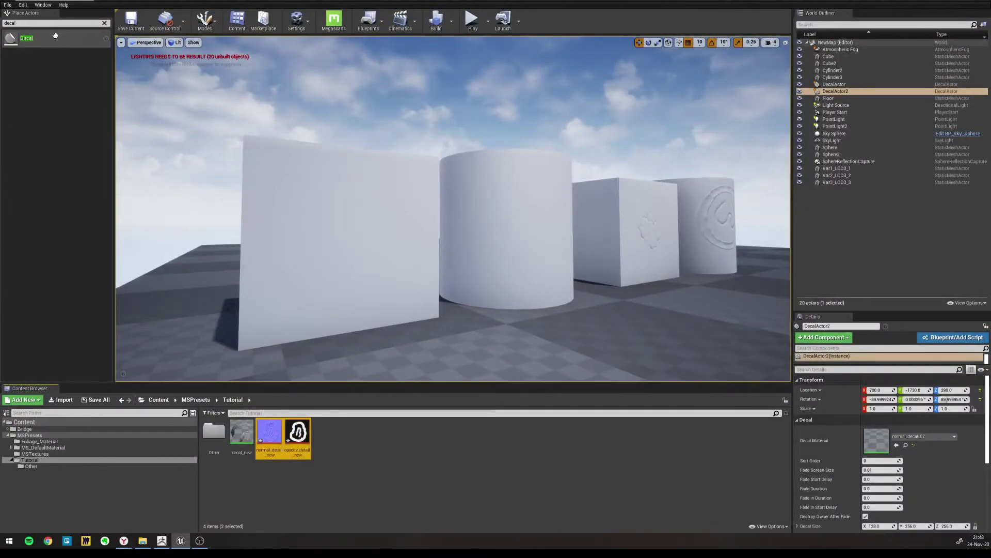
text(dec)
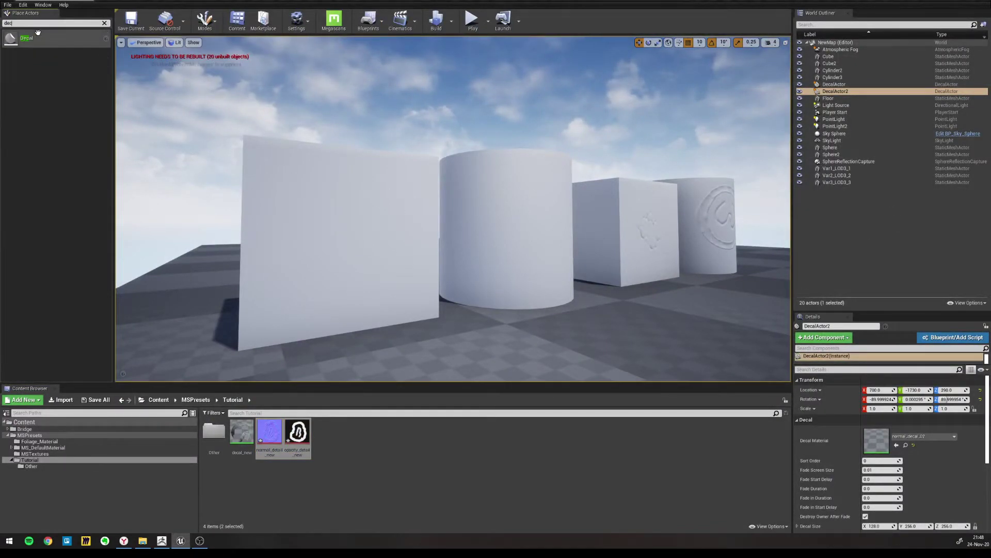
drag(37, 33, 442, 362)
right_drag(492, 312, 502, 299)
key(e)
drag(512, 264, 516, 283)
key(w)
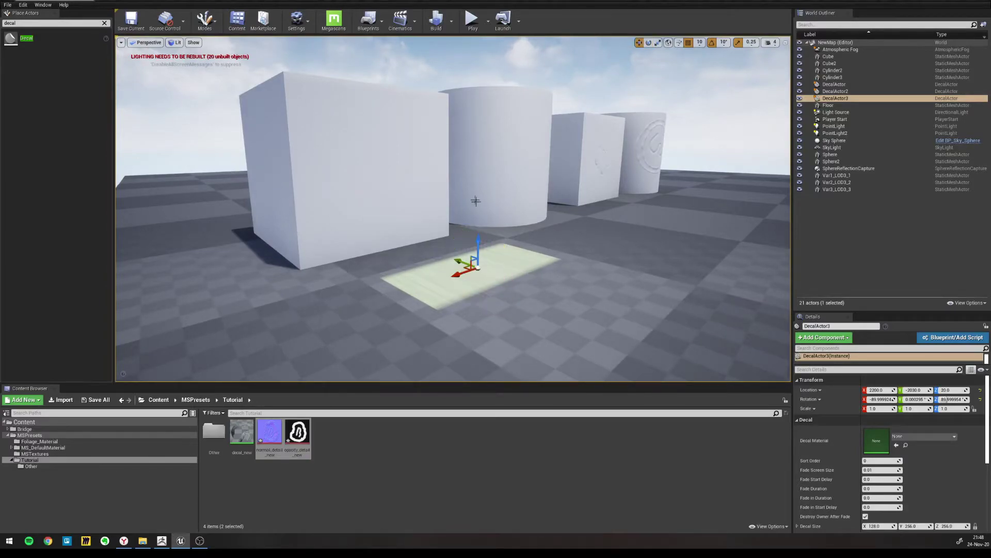
Raise the new decal actor above the floor and shift it toward the first box, to about Y -1970
drag(477, 247, 476, 170)
scroll(496, 186, up, 5)
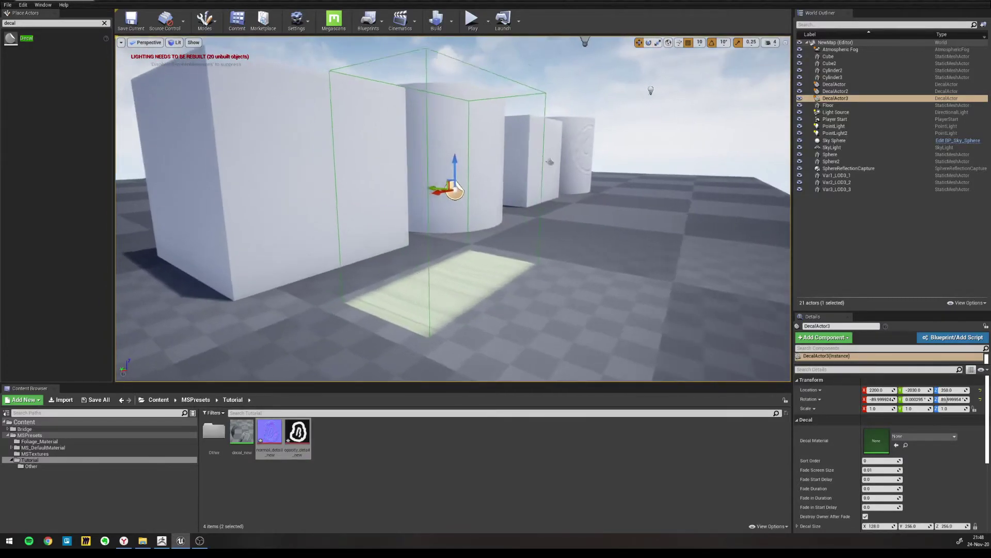
key(g)
key(g)
right_drag(512, 187, 447, 189)
right_drag(385, 198, 412, 200)
drag(446, 199, 421, 197)
right_drag(420, 197, 467, 208)
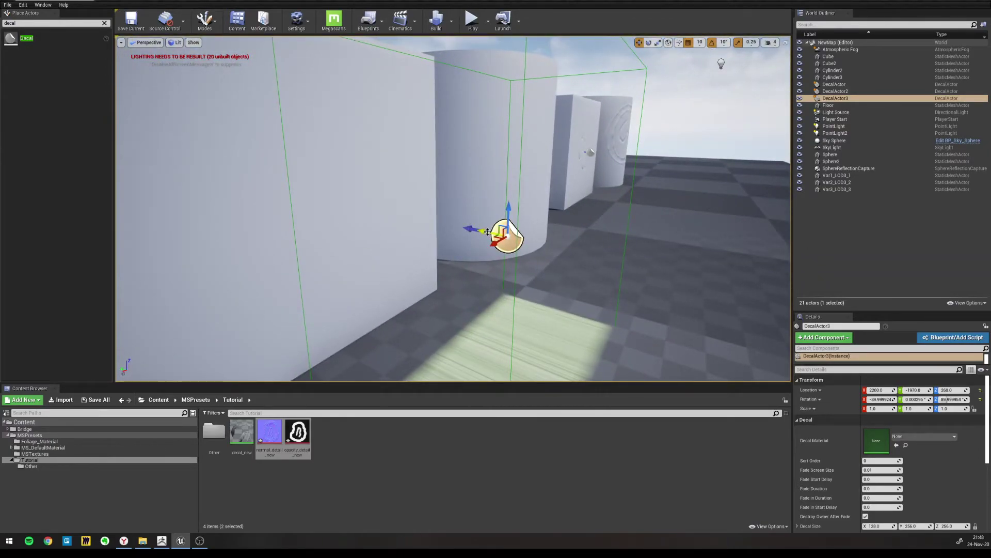
Move the decal actor onto the first box so it projects on the front face, at about X 2320, Y -1680
drag(488, 231, 309, 220)
right_drag(386, 210, 374, 219)
drag(358, 243, 354, 219)
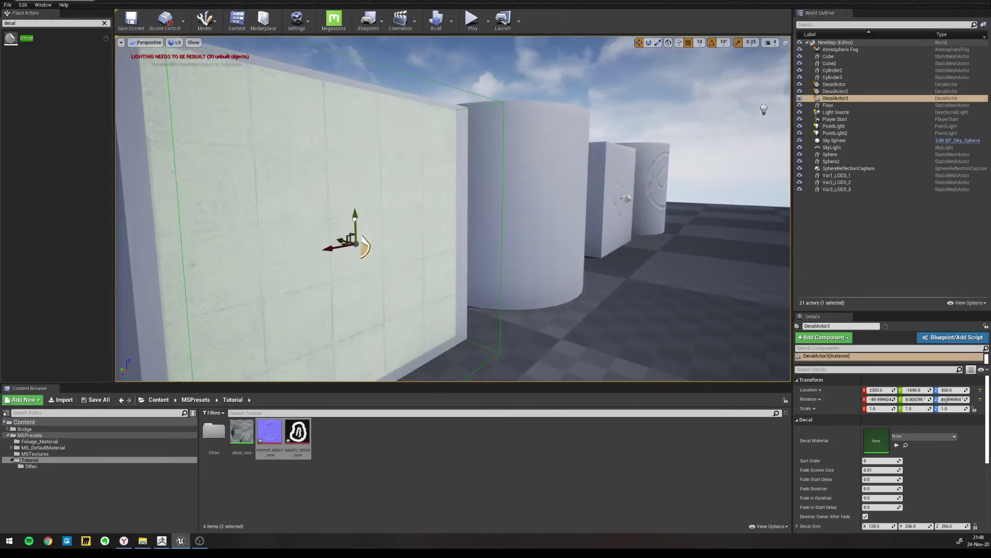
key(s)
right_drag(415, 218, 380, 183)
key(w)
key(g)
drag(365, 196, 378, 181)
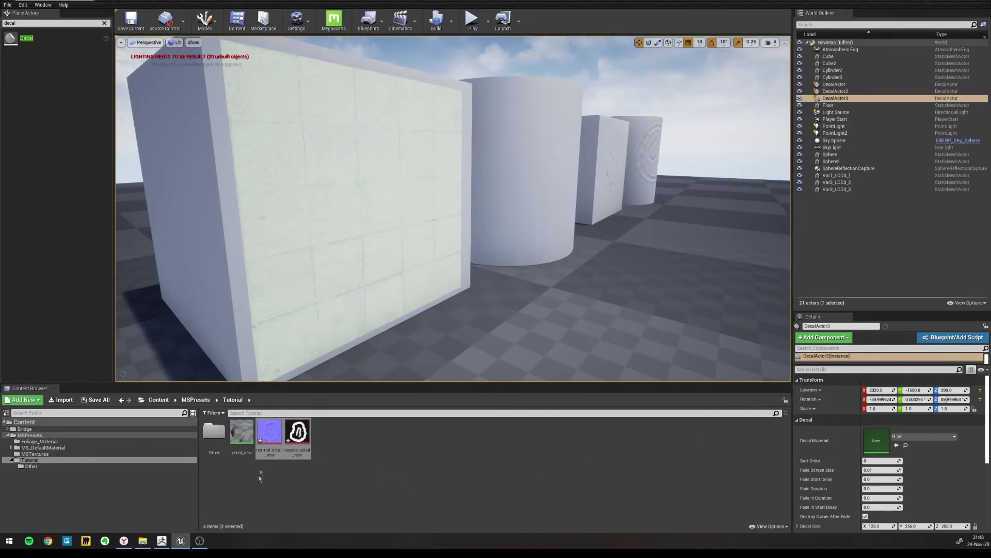
Assign the decal_new material to the decal actor on the first box
drag(242, 431, 884, 442)
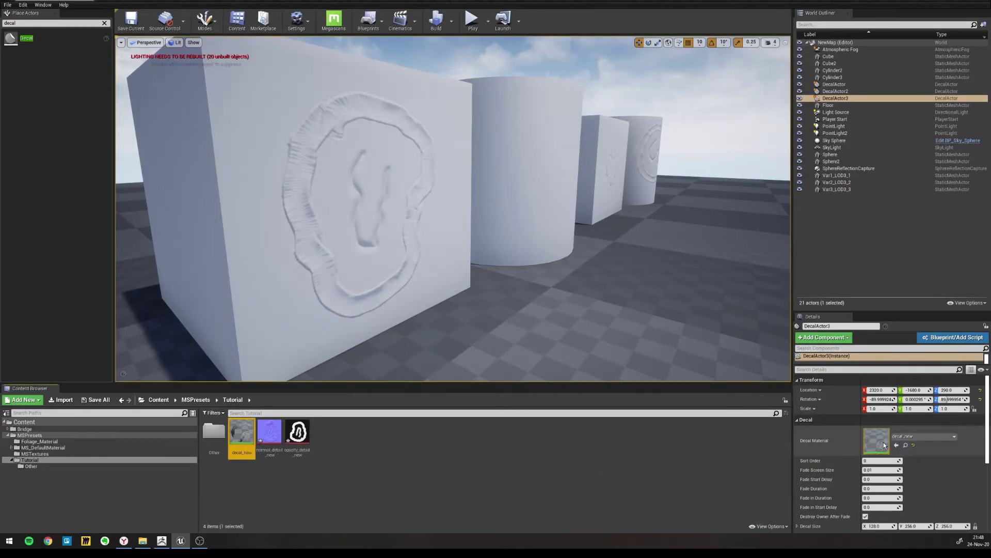
right_drag(608, 238, 607, 237)
key(g)
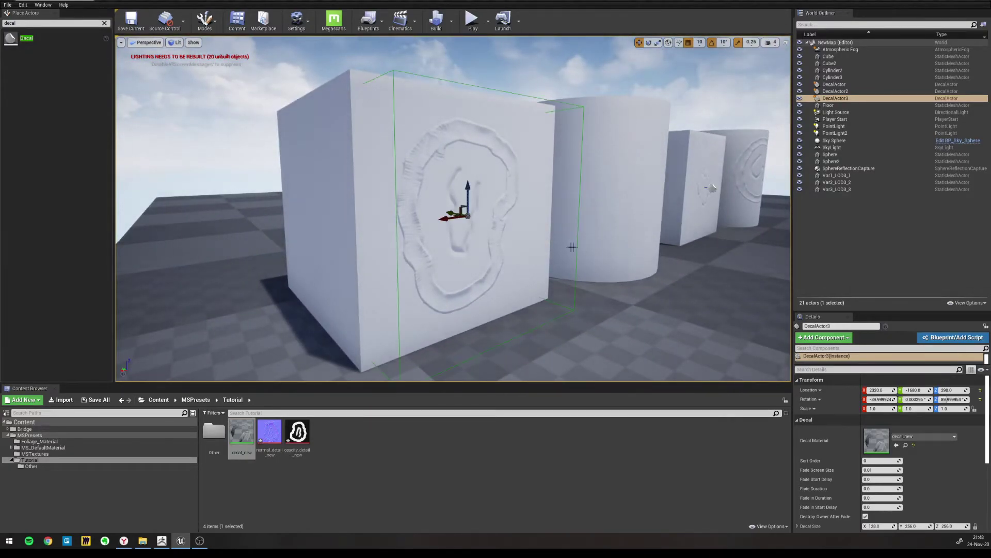
right_drag(537, 211, 537, 211)
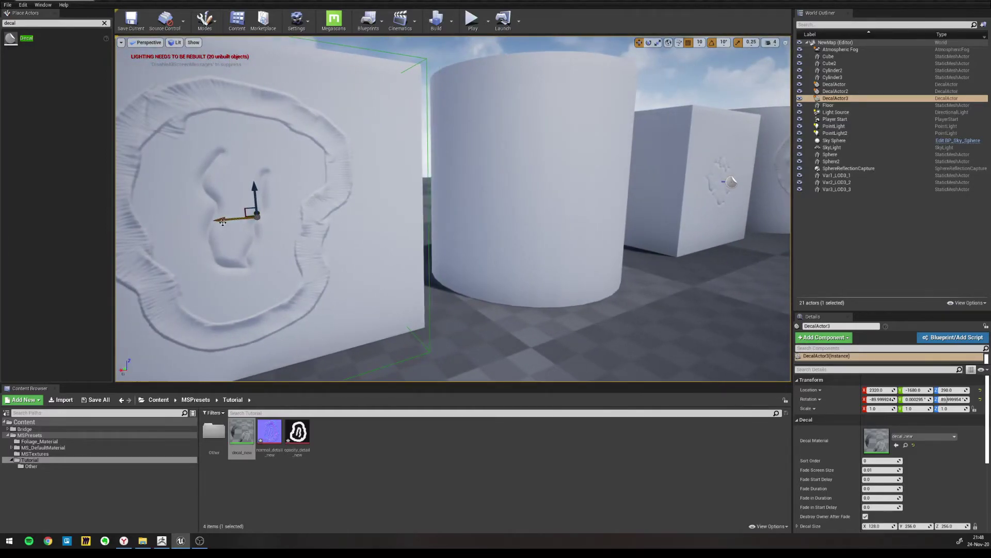
Move the decal actor from the box onto the front of the neighbouring cylinder, at about X 1620, Y -1760
drag(223, 222, 542, 204)
right_drag(541, 204, 590, 177)
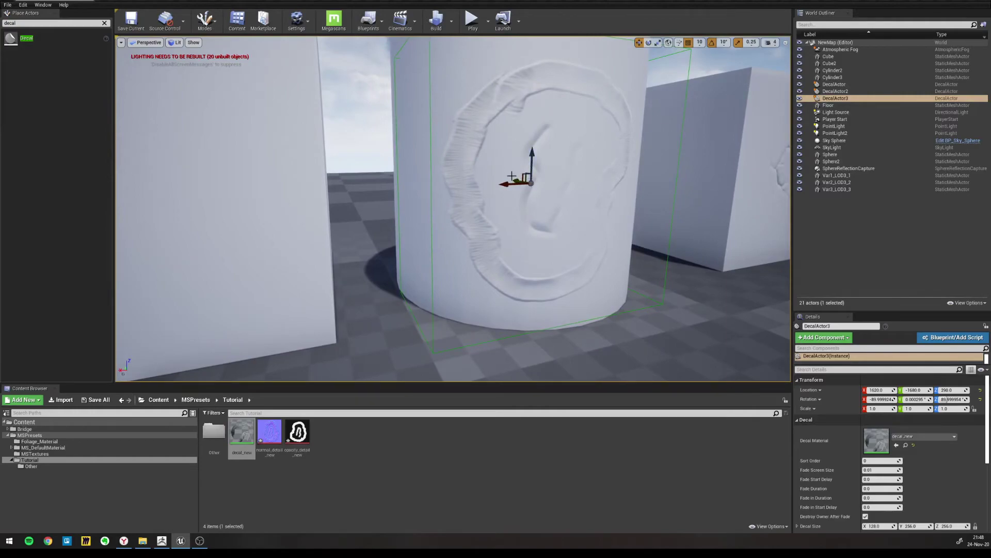
mouse_move(516, 181)
mouse_down()
mouse_move(503, 181)
mouse_move(527, 184)
mouse_up()
right_drag(527, 184, 528, 184)
right_drag(340, 192, 340, 192)
drag(344, 184, 357, 190)
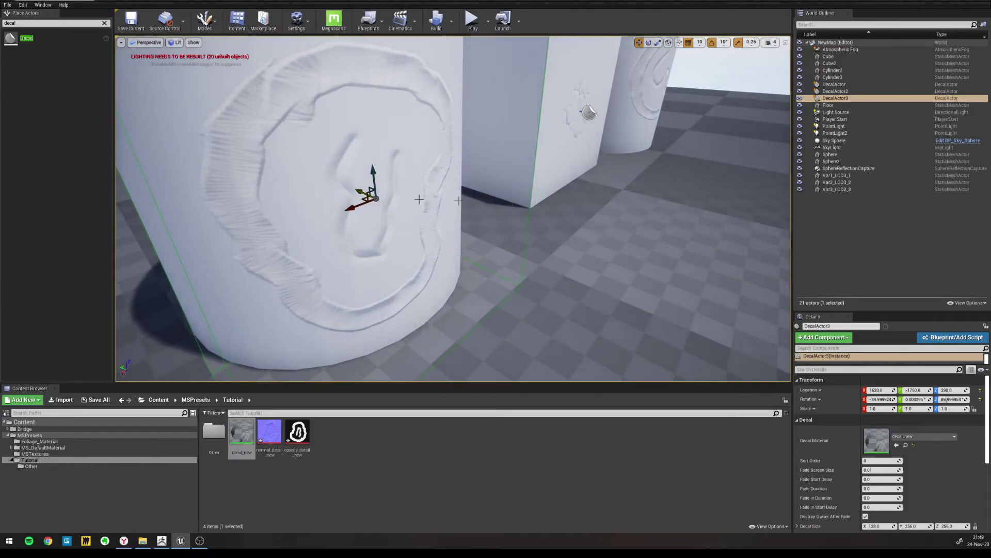
right_drag(563, 199, 582, 241)
key(g)
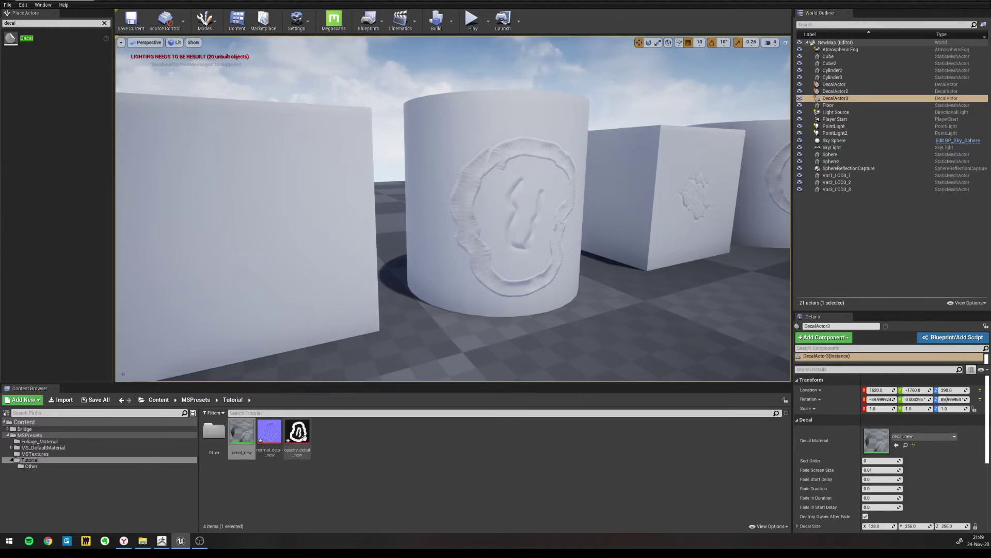
Open the decal_new material, disconnect the opacity texture from the Opacity input, and save the material
double_click(242, 433)
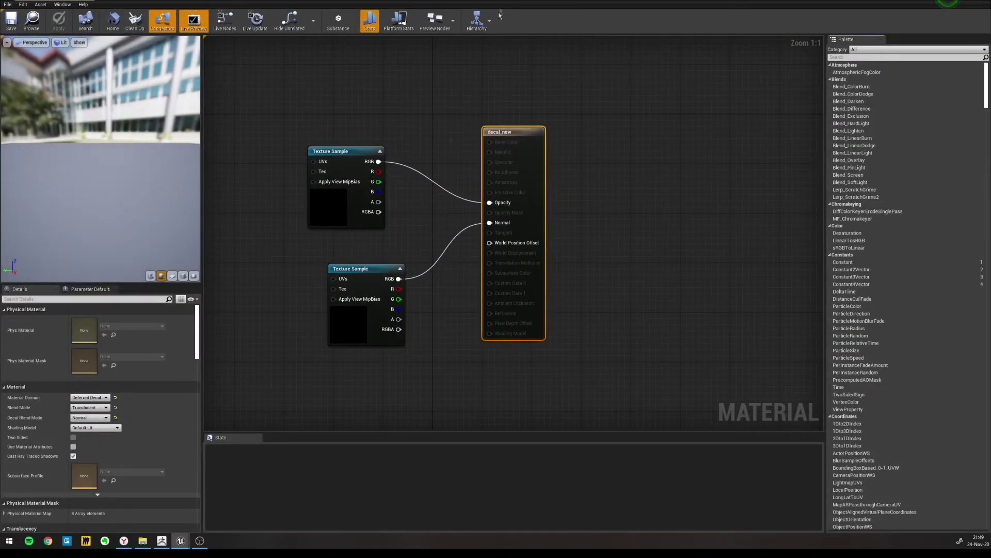
drag(499, 5, 725, 119)
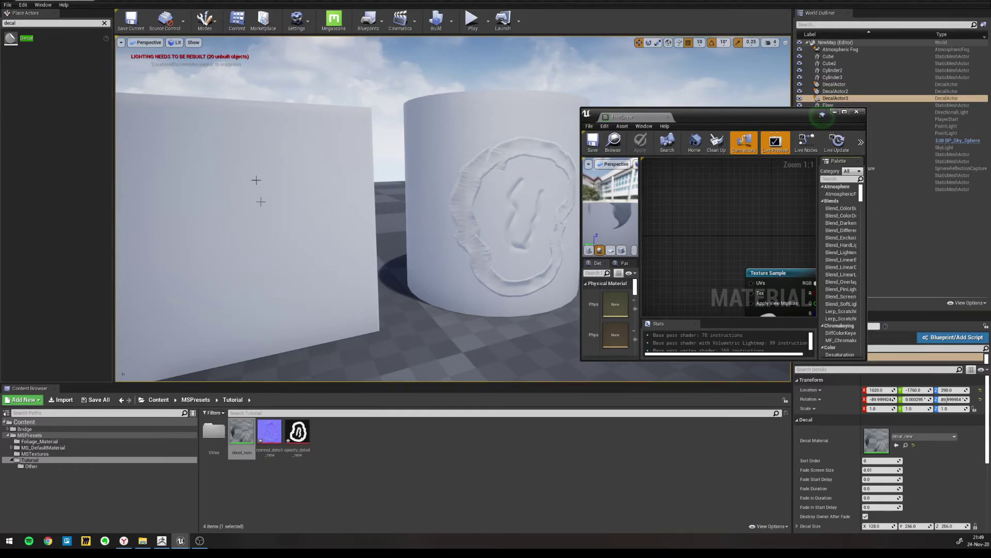
click(845, 112)
right_click(491, 203)
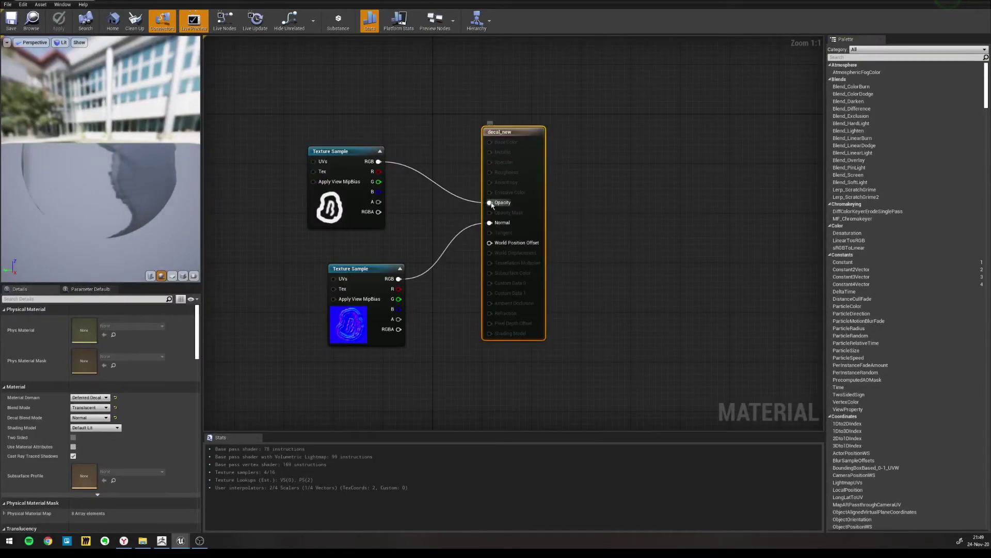
right_click(489, 202)
click(537, 222)
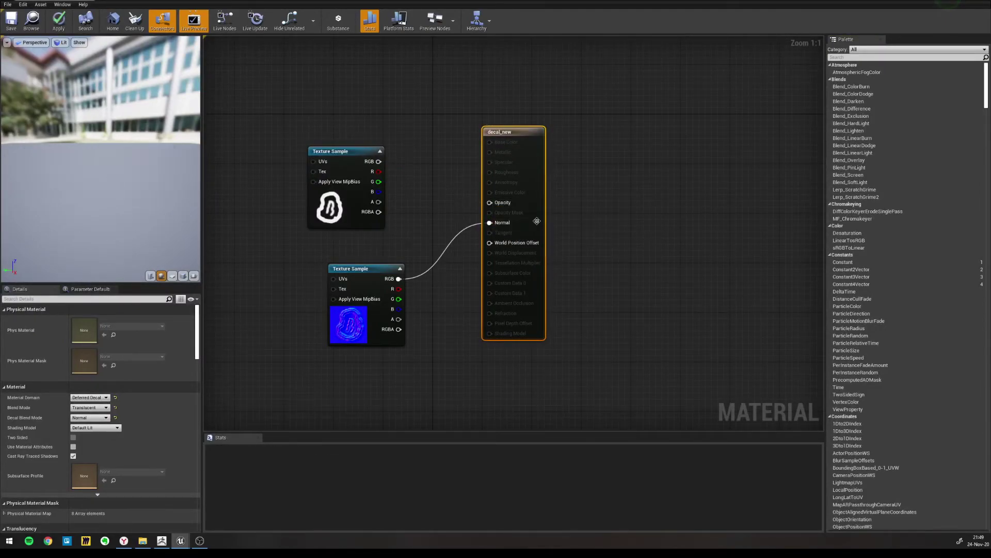
click(11, 28)
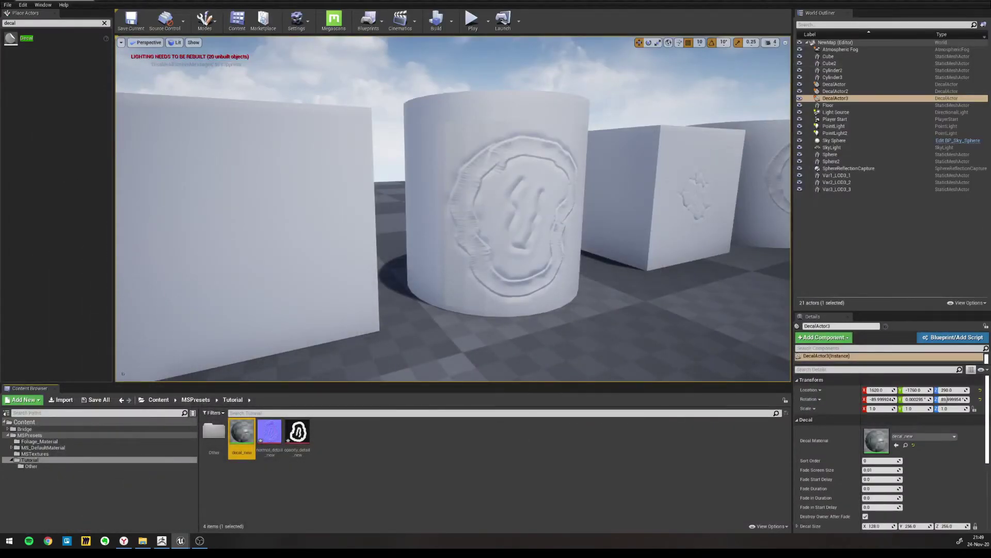
Slide the decal actor over to the first box to inspect it, and return it to the cylinder at about X 1570
click(536, 185)
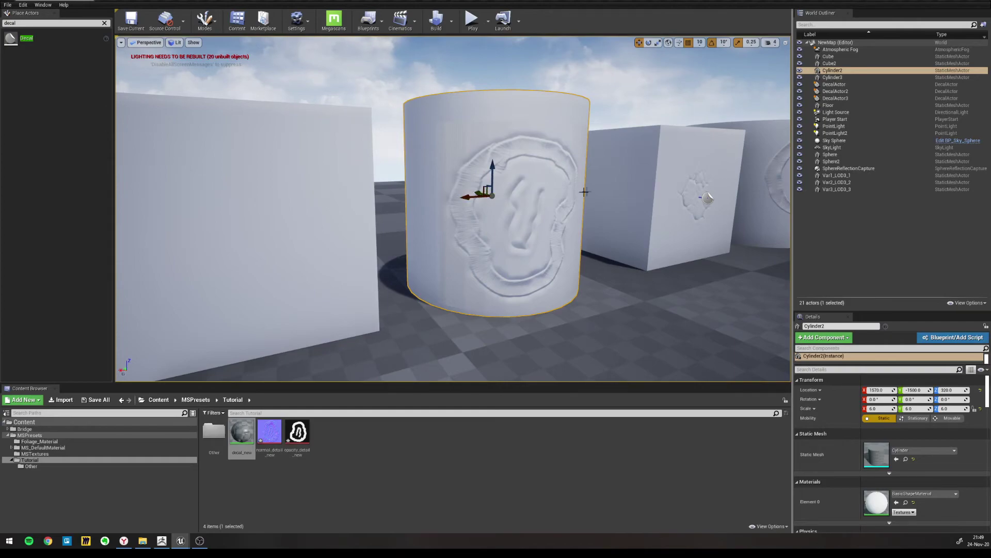
right_drag(586, 192, 574, 175)
right_drag(460, 194, 508, 238)
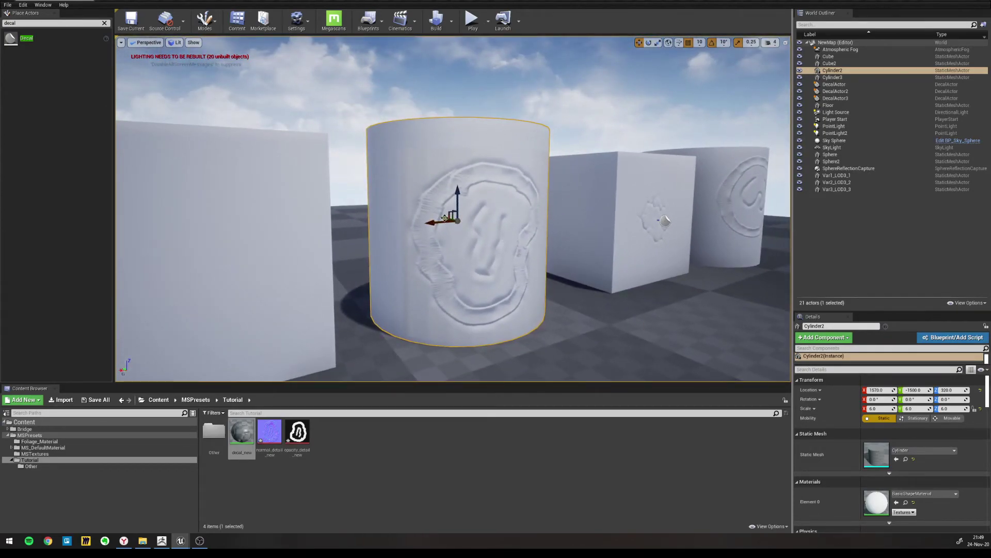
click(490, 249)
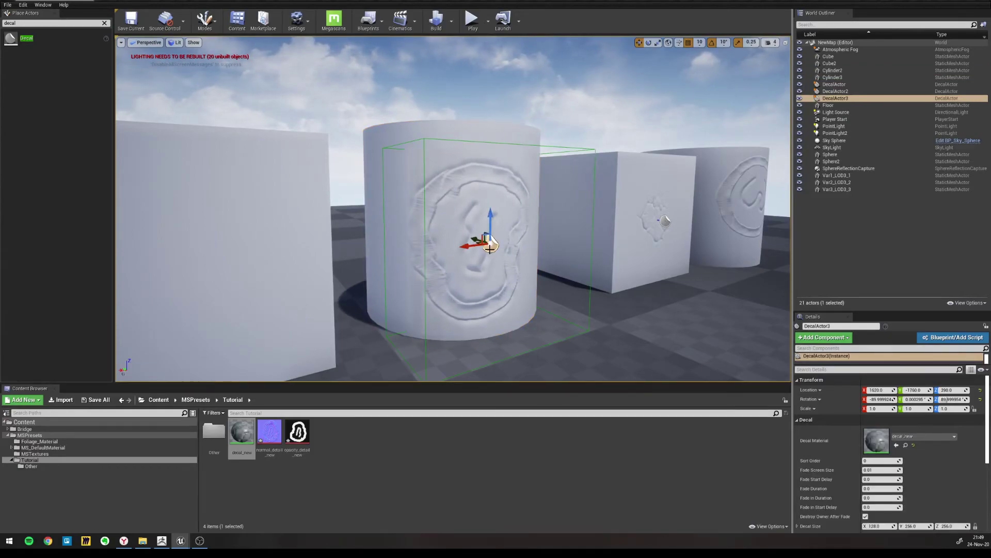
drag(467, 246, 221, 277)
key(f)
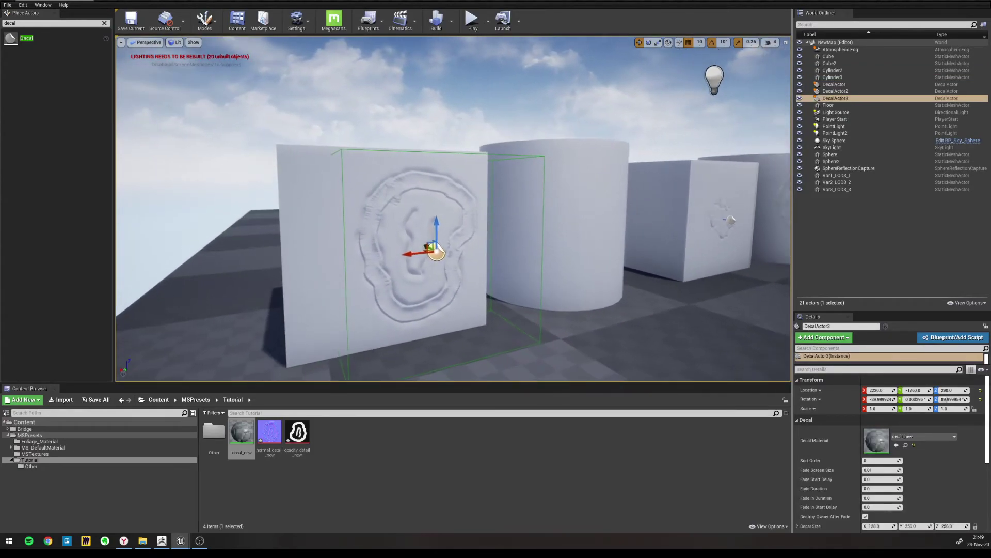
drag(410, 257, 381, 257)
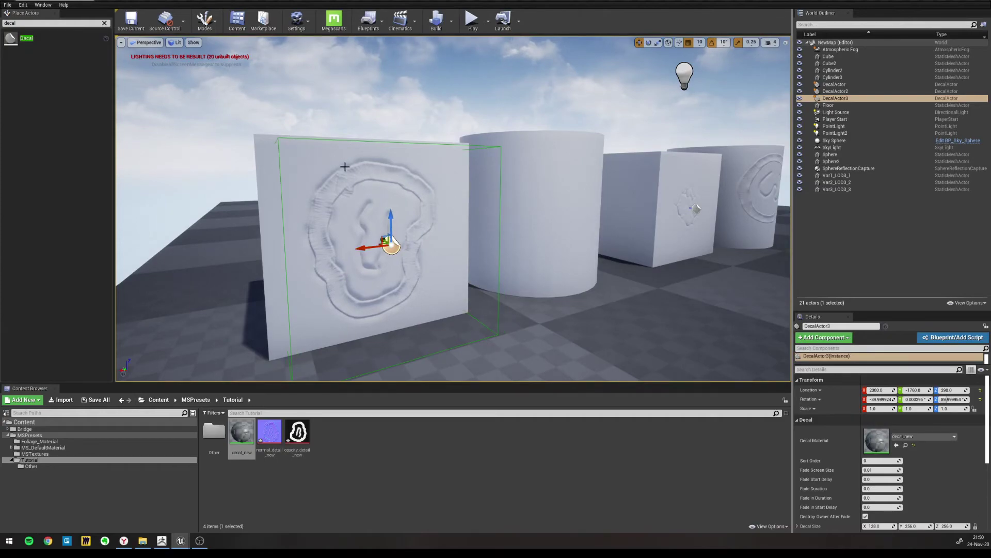
right_drag(336, 204, 375, 181)
alt+drag(372, 178, 331, 203)
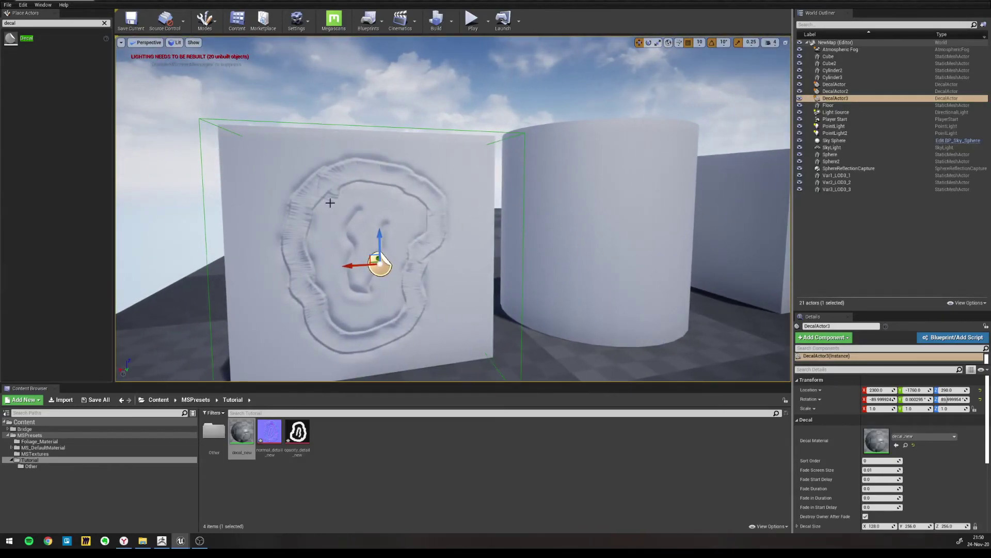
drag(350, 267, 666, 246)
key(f)
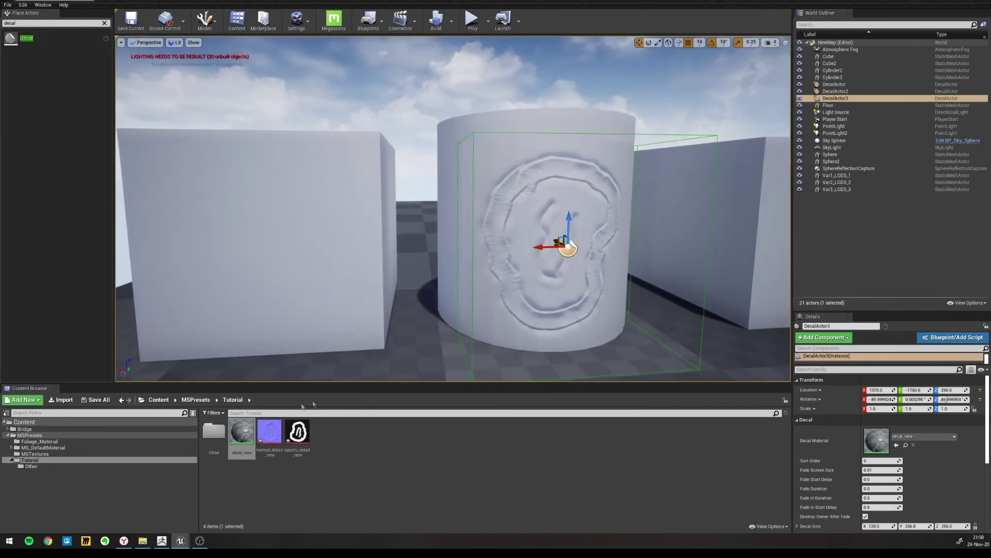
Reopen decal_new, reconnect the opacity texture's RGB output to Opacity, and save the material
double_click(240, 430)
drag(379, 161, 497, 203)
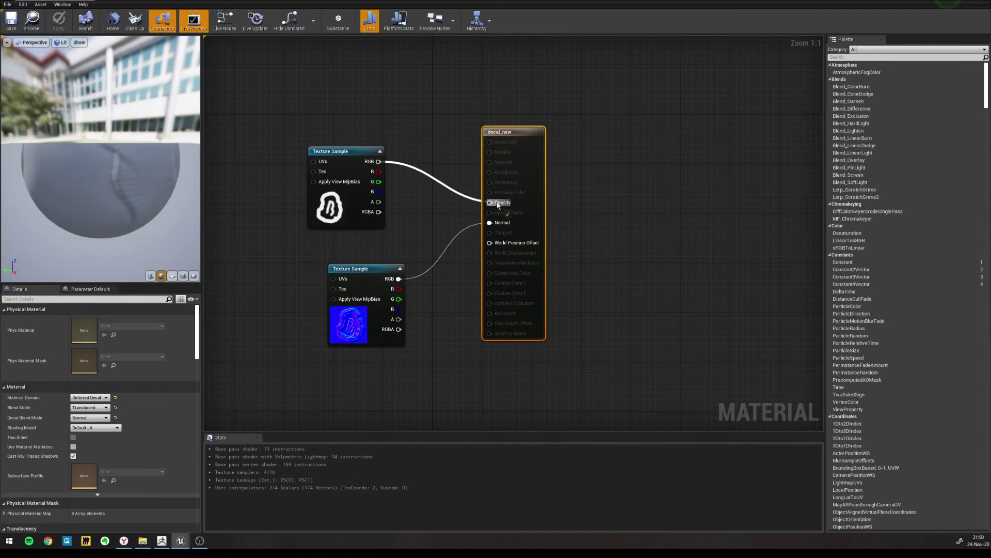
click(14, 30)
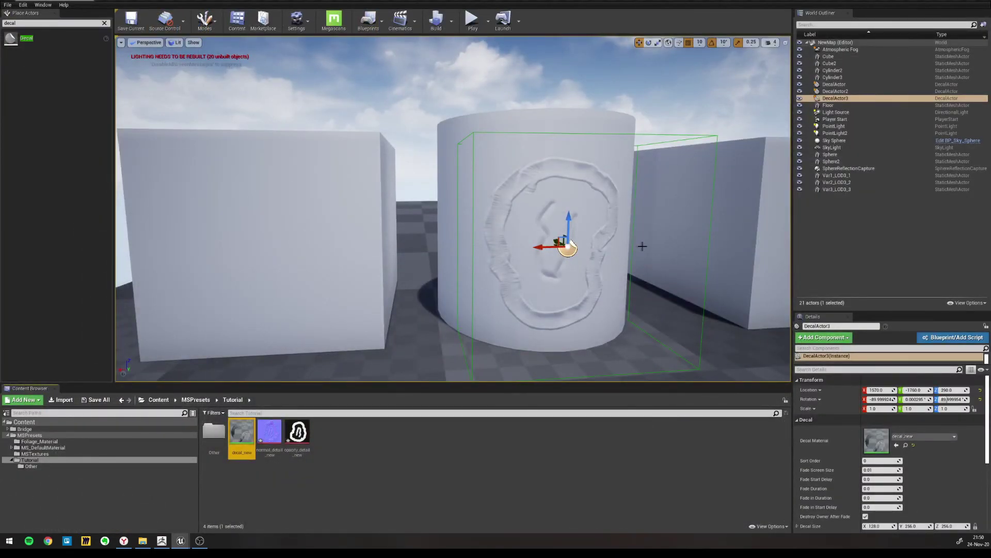
Select the cylinder behind the decal and shift it along Y to -1460
click(511, 150)
mouse_move(616, 213)
right_down()
mouse_move(687, 212)
mouse_move(599, 213)
mouse_move(617, 213)
right_up()
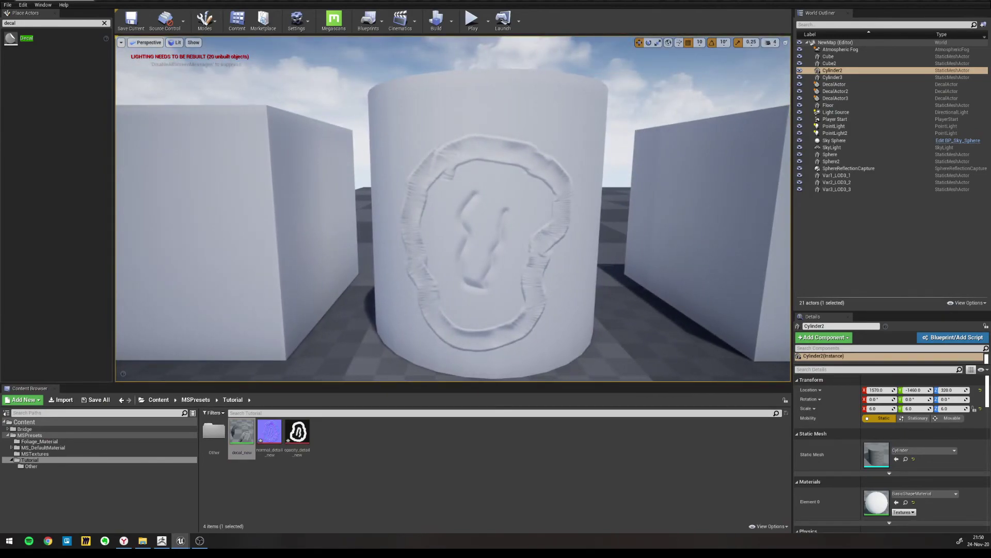
Examine the decal on the cylinder and the other decals on the neighbouring box and cylinder from several angles
right_drag(552, 173, 516, 177)
key(a)
right_drag(169, 207, 164, 207)
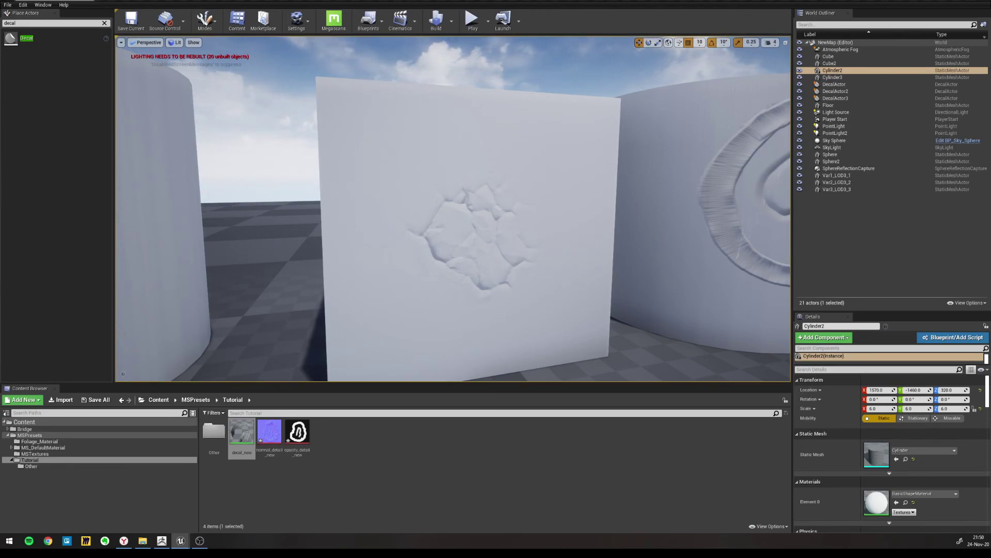
key(s)
key(a)
right_drag(453, 209, 527, 209)
key(s)
key(w)
right_drag(599, 206, 551, 205)
key(d)
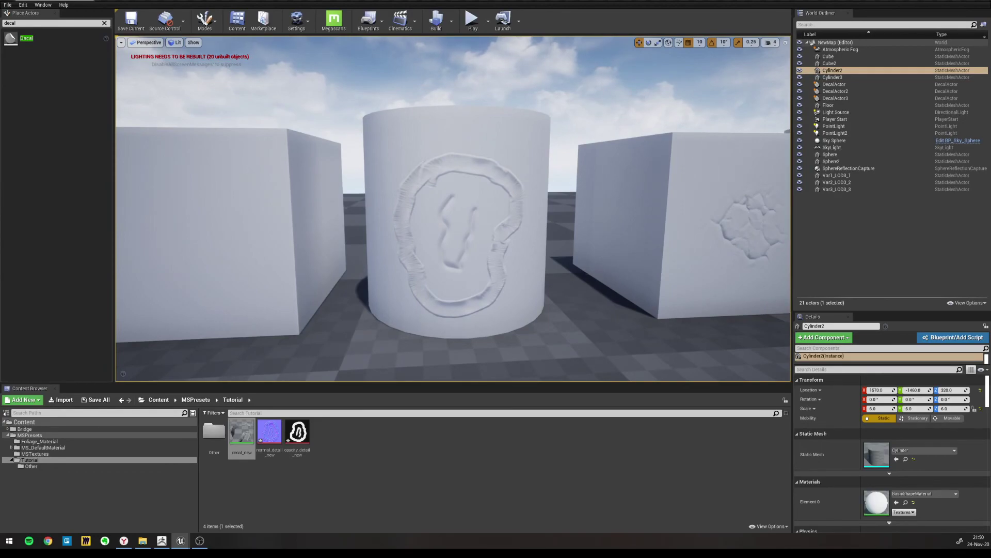
right_drag(548, 276, 583, 276)
key(a)
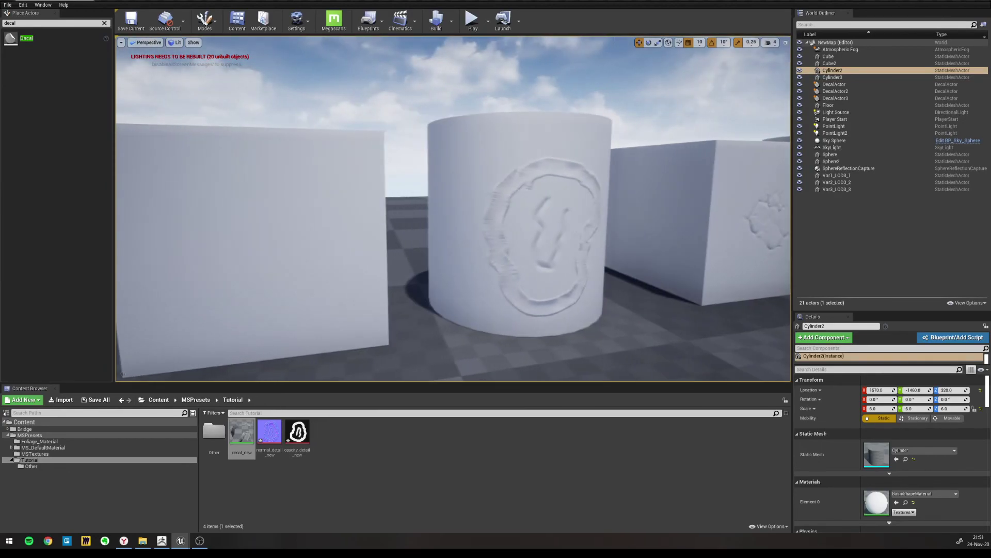
right_drag(635, 251, 467, 247)
key(d)
key(w)
key(a)
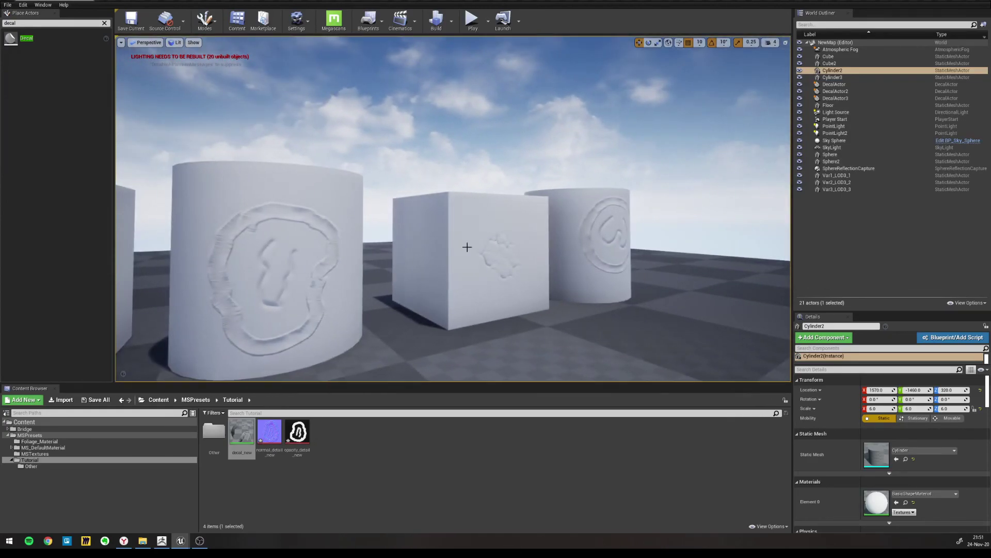